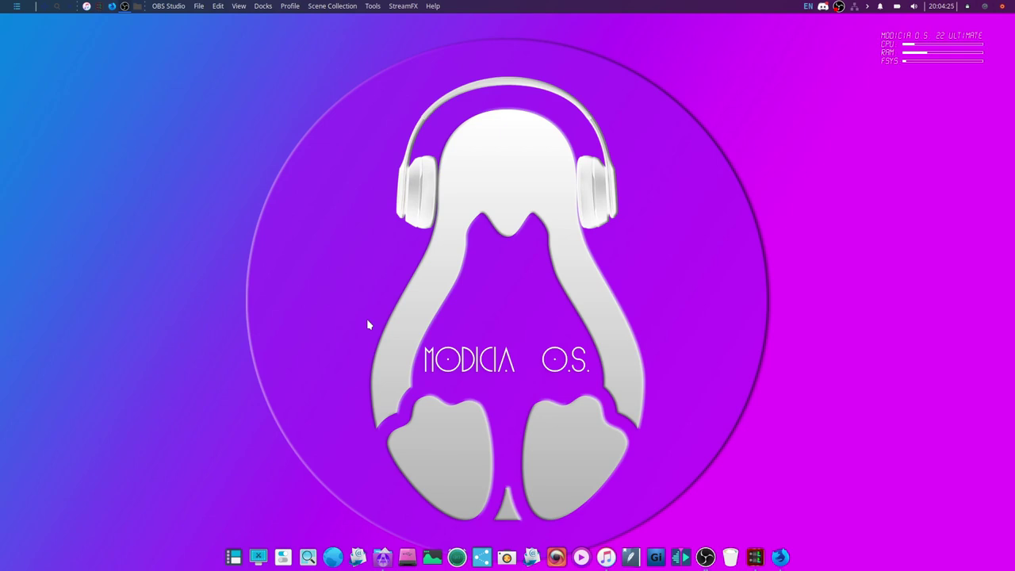
# Browse the Whisker menu's Audio, Graphics, Internet, Multimedia, Office, System, Video and Video DCP categories, then close it
pyautogui.click(14, 7)
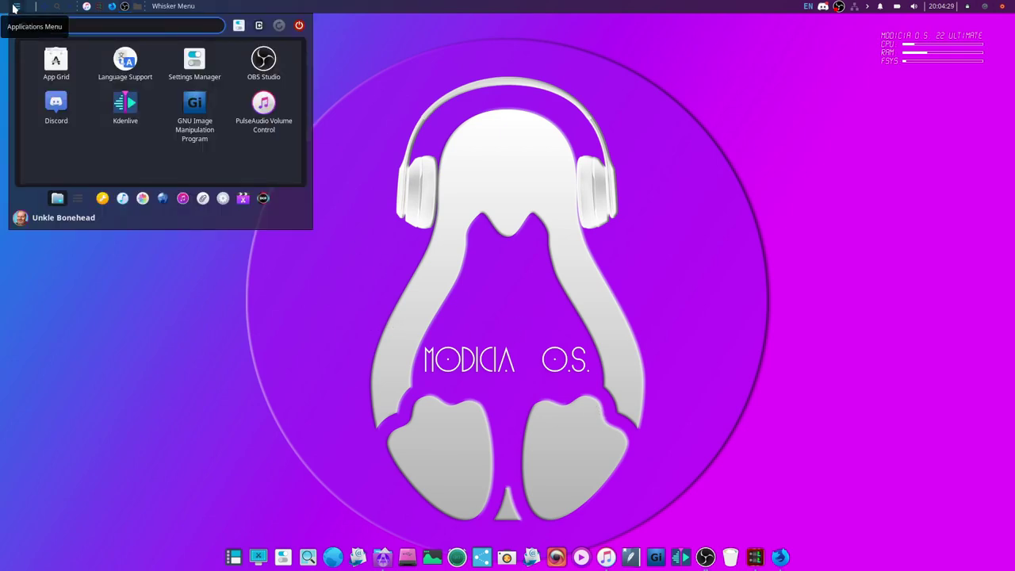
pyautogui.click(103, 198)
pyautogui.click(122, 198)
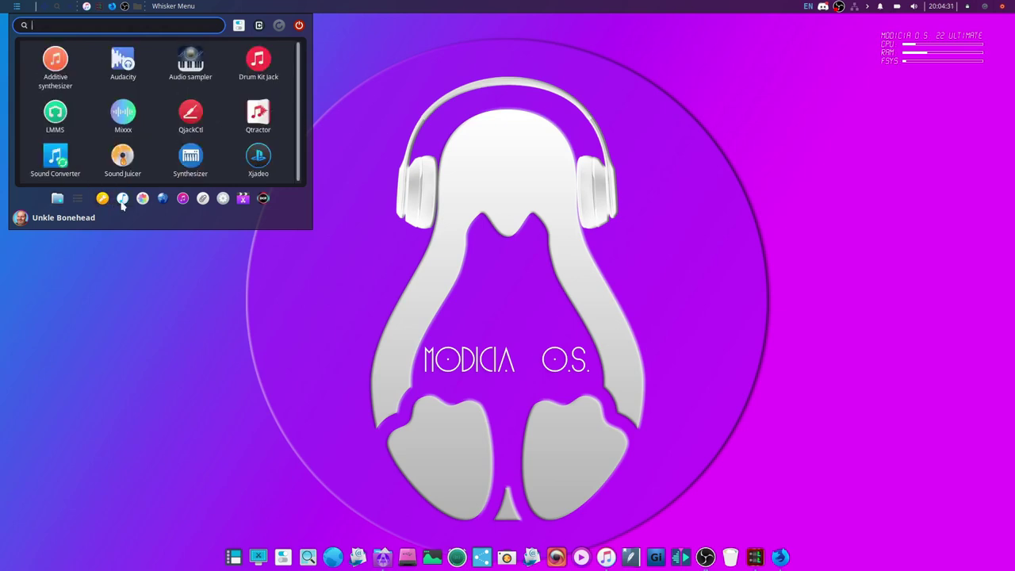
pyautogui.click(142, 198)
pyautogui.click(162, 198)
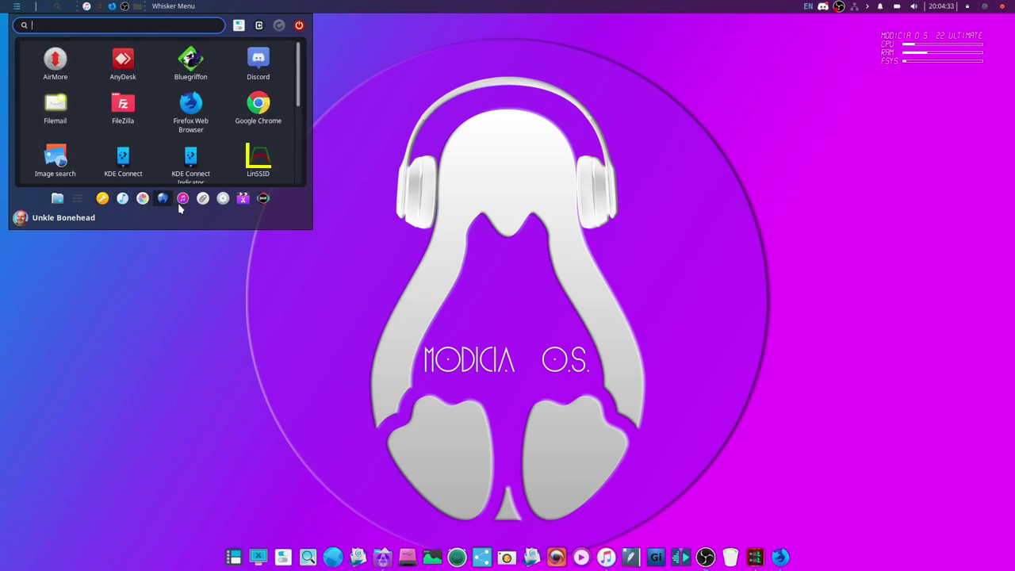
pyautogui.click(183, 198)
pyautogui.click(203, 200)
pyautogui.click(223, 200)
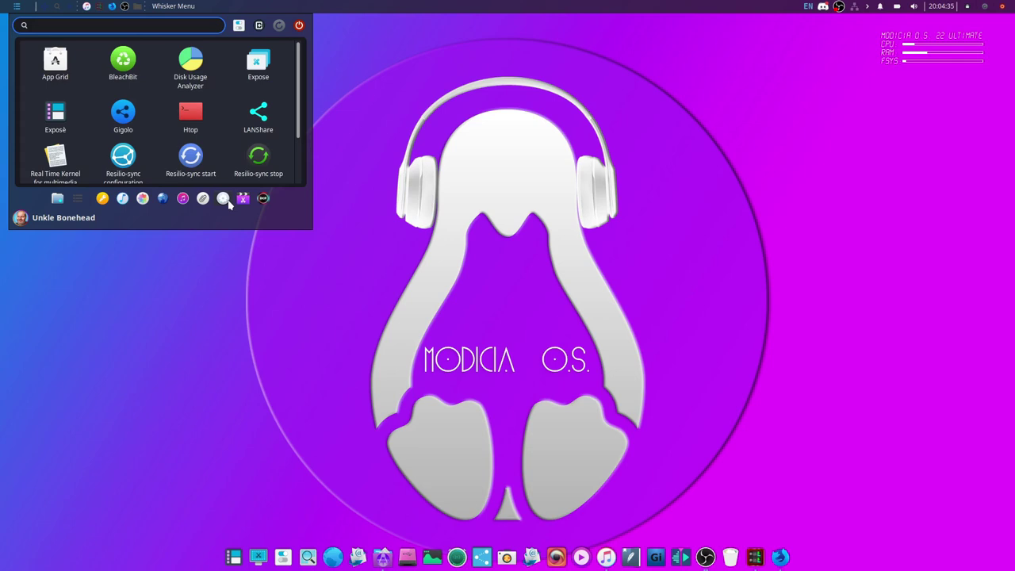
pyautogui.click(242, 200)
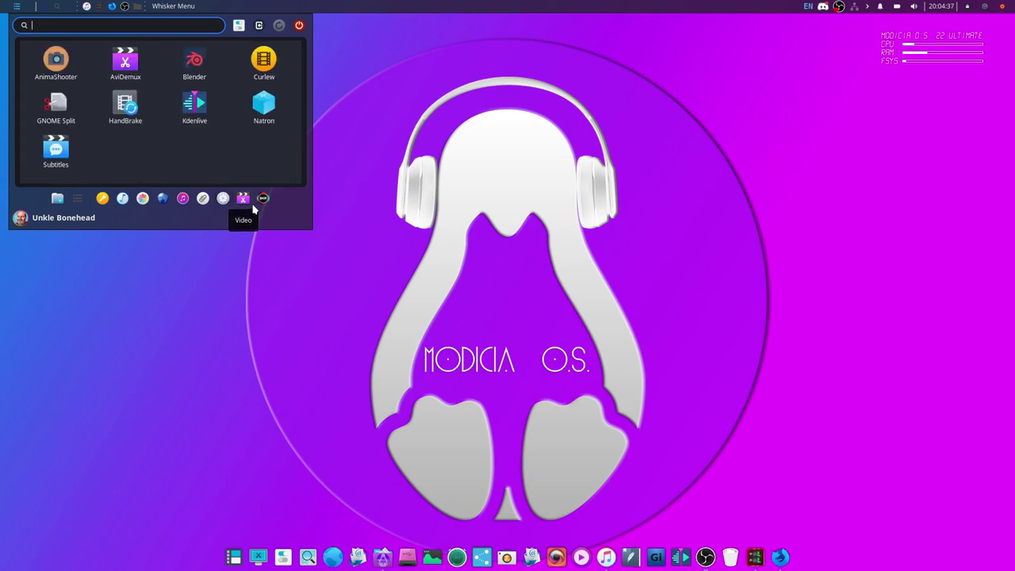
pyautogui.click(263, 199)
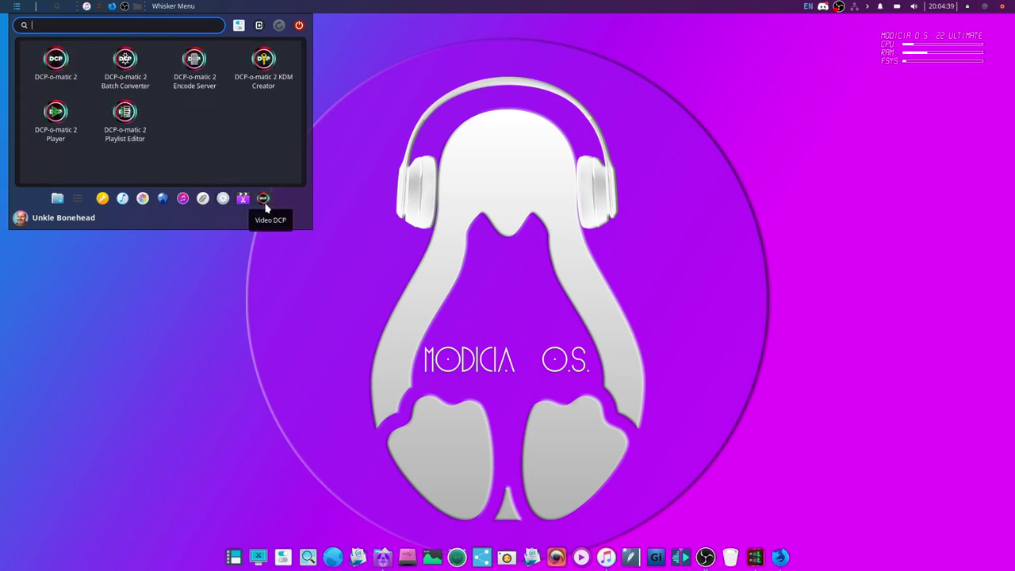
pyautogui.click(200, 284)
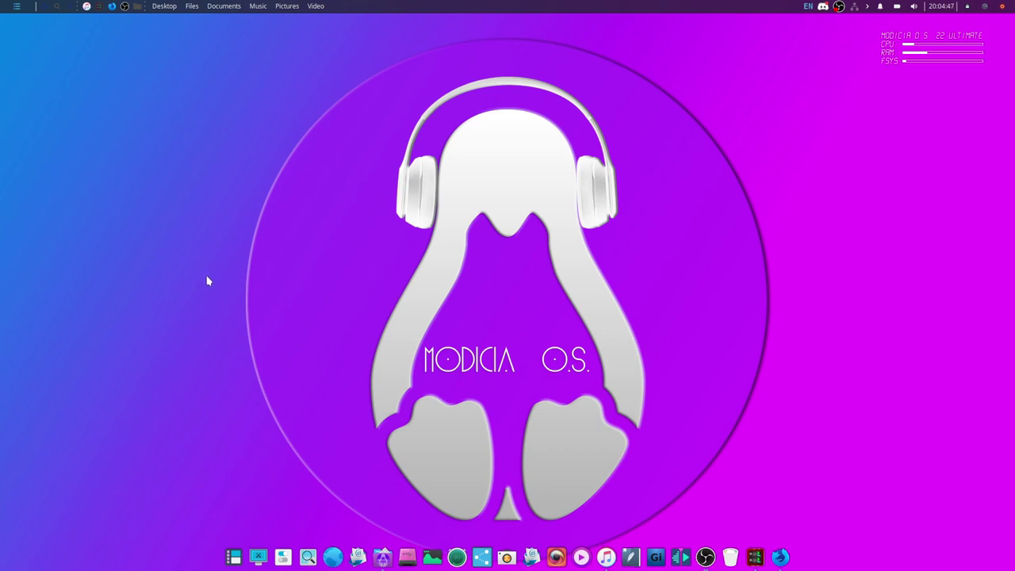
# Launch Firefox from the dock, maximize it, and begin entering the modiciaos.cloud address
pyautogui.click(330, 557)
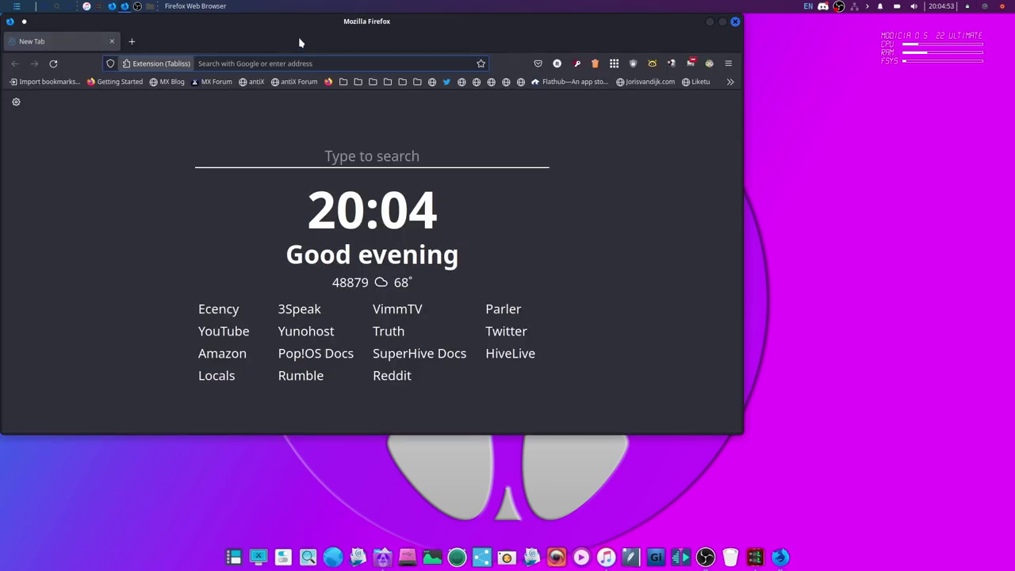
pyautogui.click(722, 23)
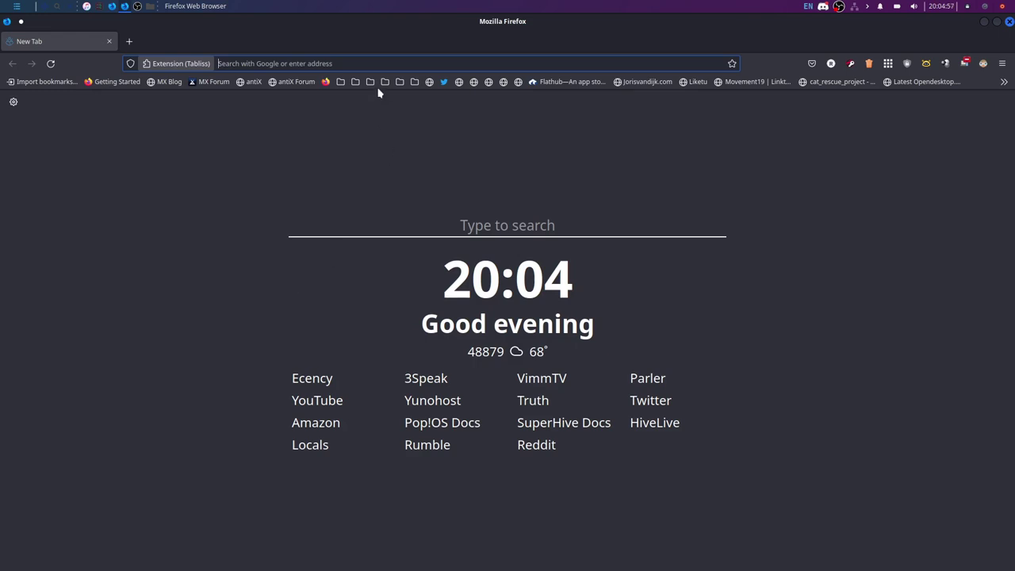
pyautogui.click(386, 68)
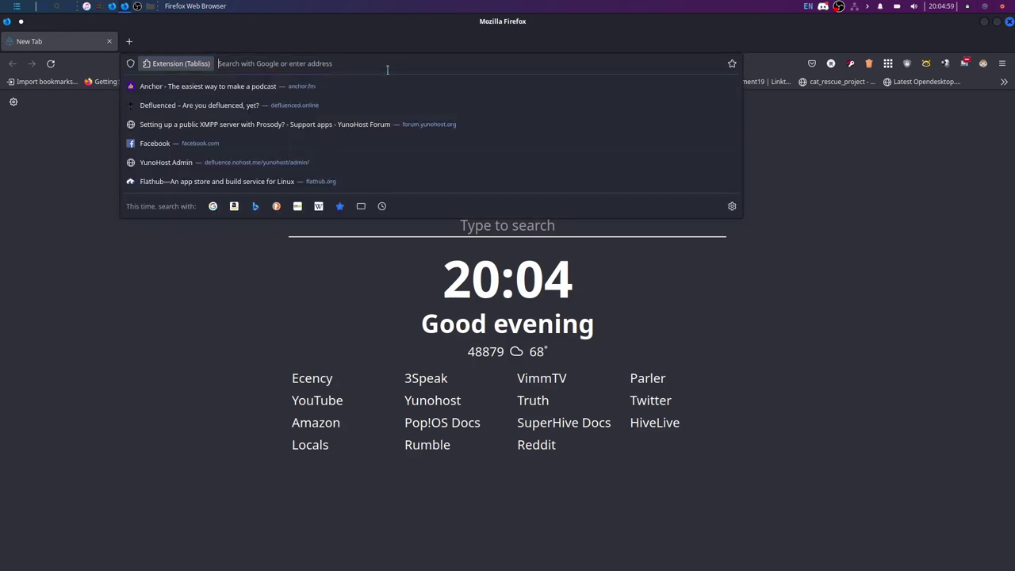
pyautogui.write('mn')
pyautogui.press('BackSpace')
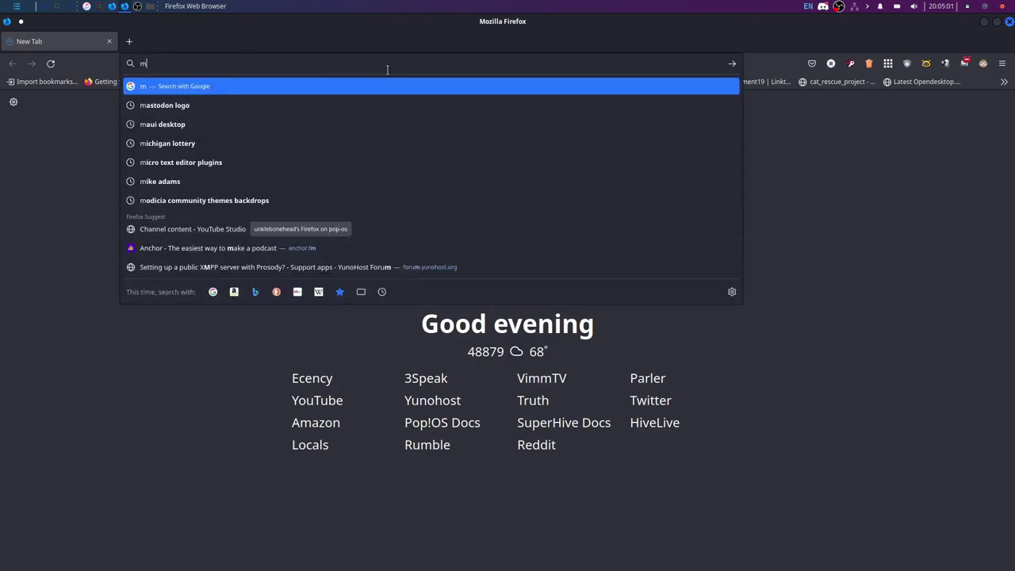
pyautogui.write('odiciaos.cloud')
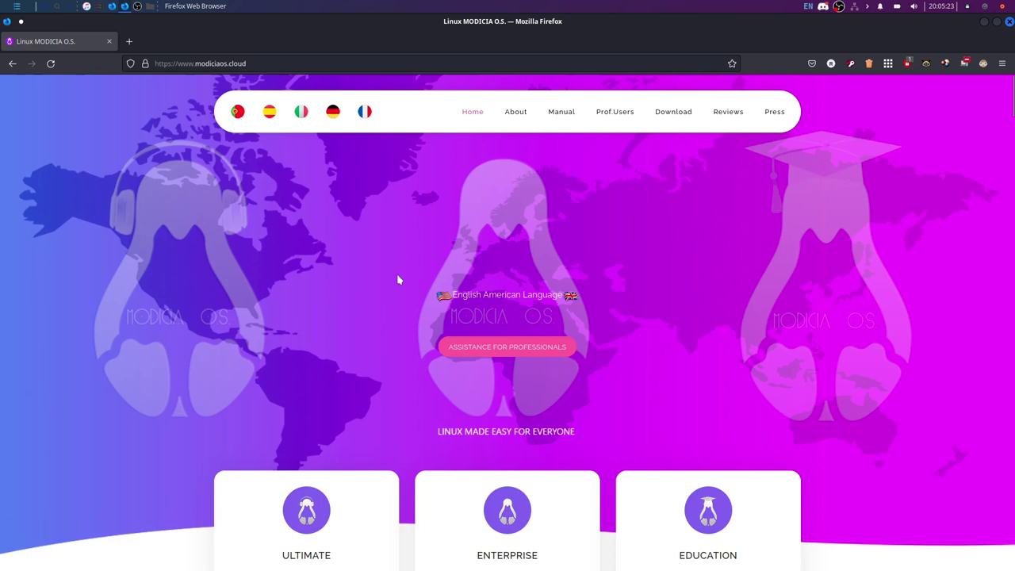
# Scroll down the modiciaos.cloud page to the Download ISO pricing cards
pyautogui.scroll(-3, 398, 280)
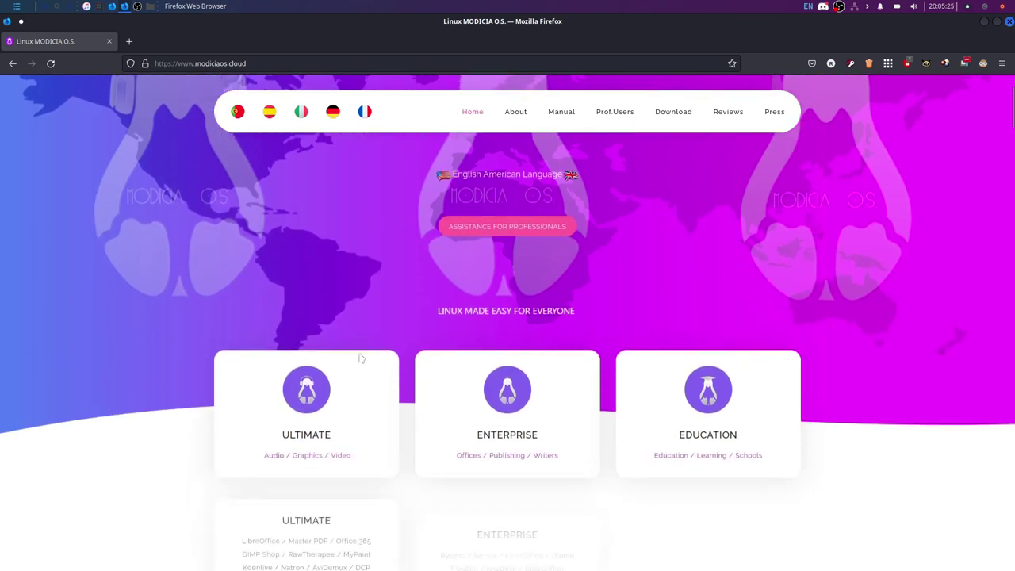
pyautogui.scroll(-3, 341, 355)
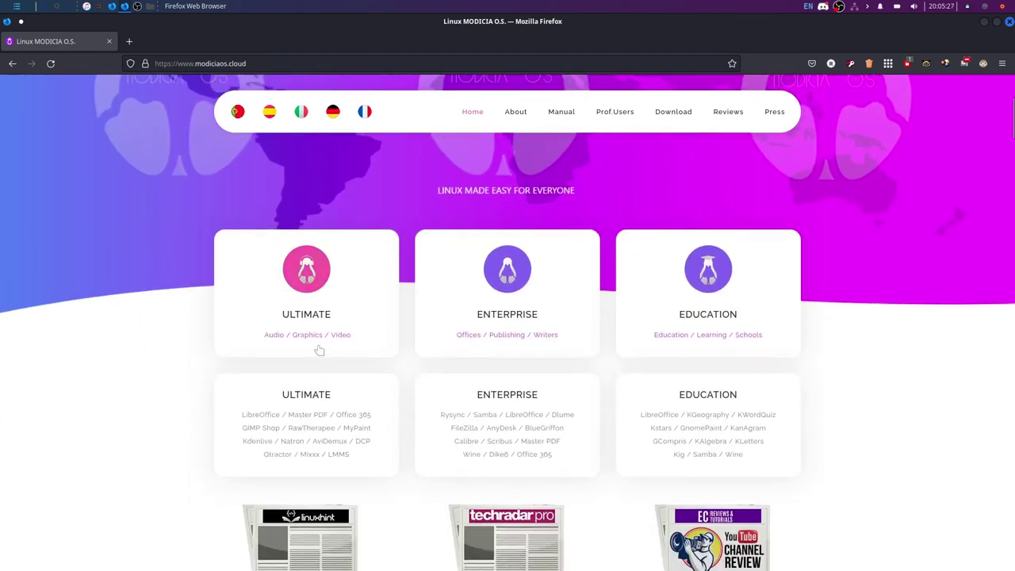
pyautogui.scroll(-6, 316, 349)
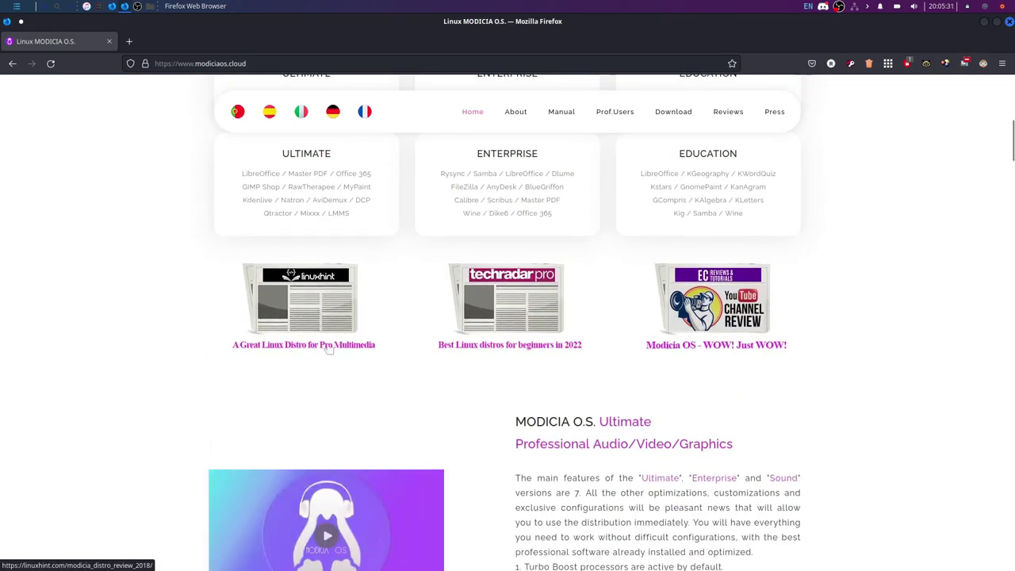
pyautogui.scroll(4, 325, 345)
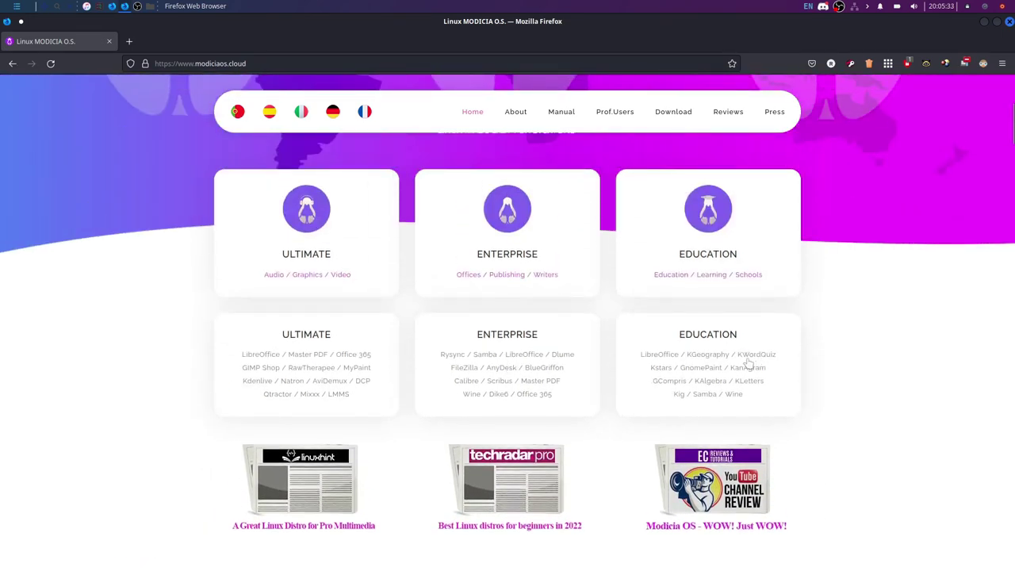
pyautogui.scroll(-5, 741, 363)
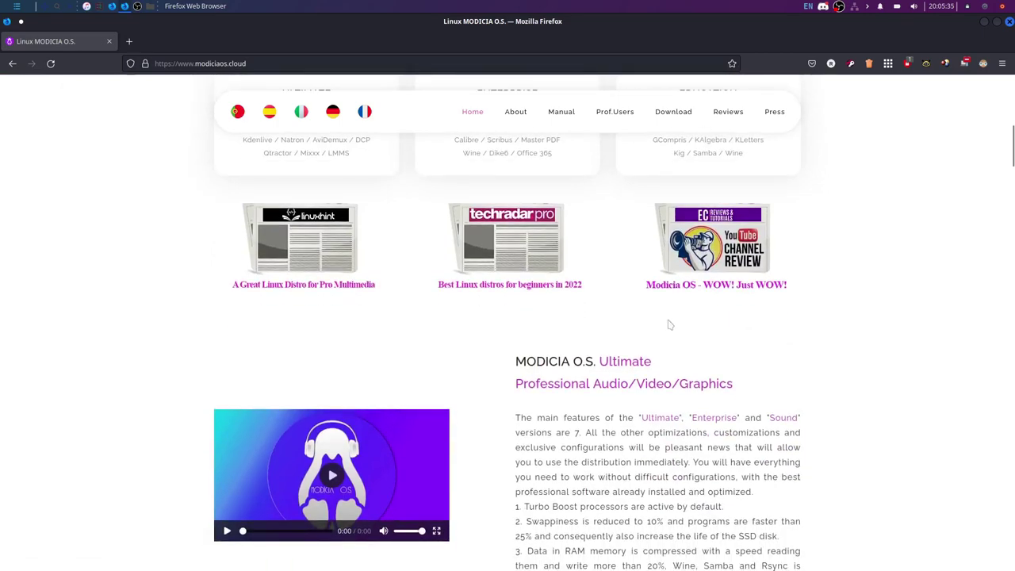
pyautogui.scroll(-12, 668, 323)
pyautogui.scroll(-15, 565, 321)
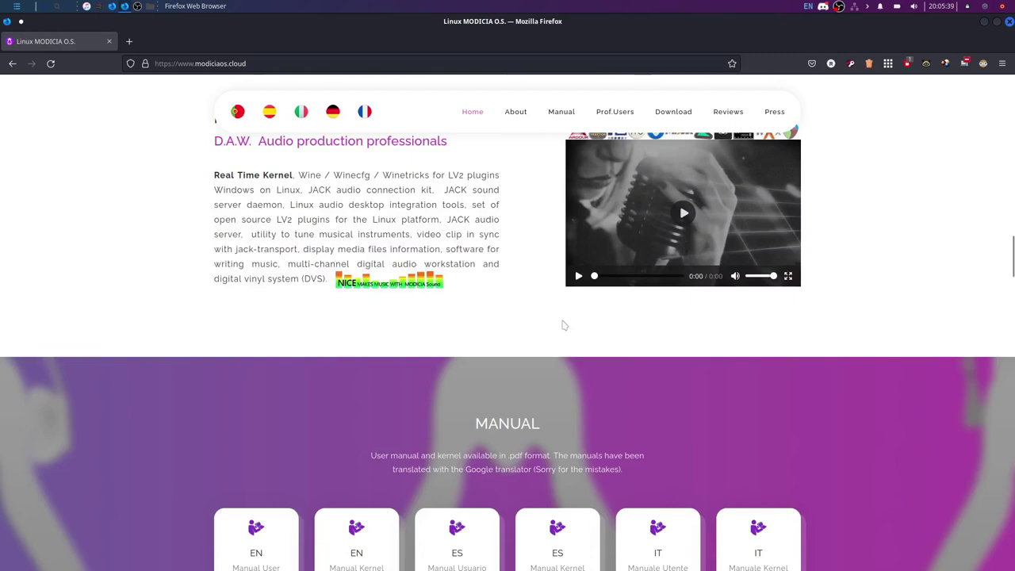
pyautogui.scroll(-15, 564, 325)
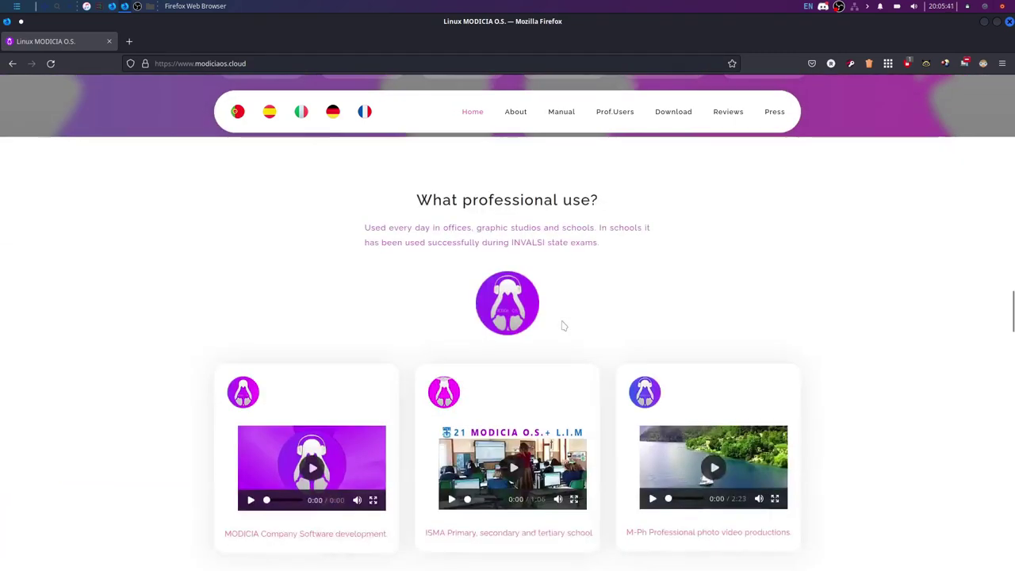
pyautogui.scroll(-13, 563, 325)
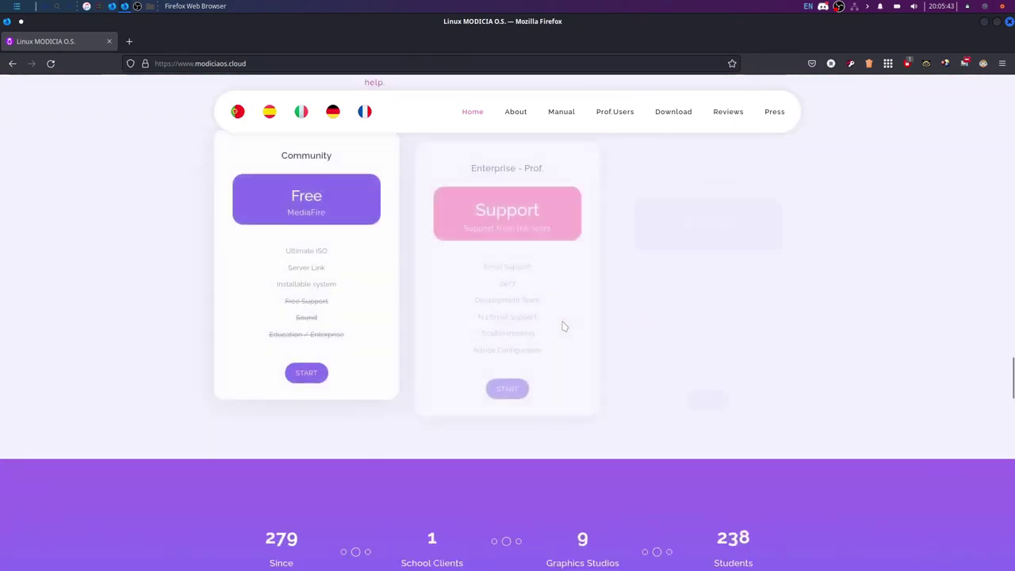
pyautogui.scroll(-5, 560, 326)
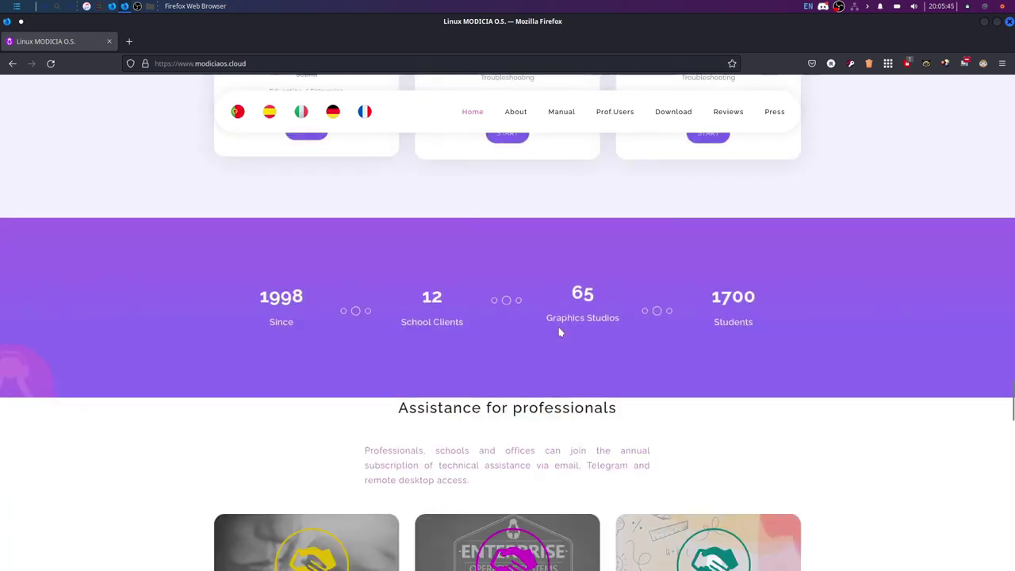
pyautogui.scroll(-5, 559, 331)
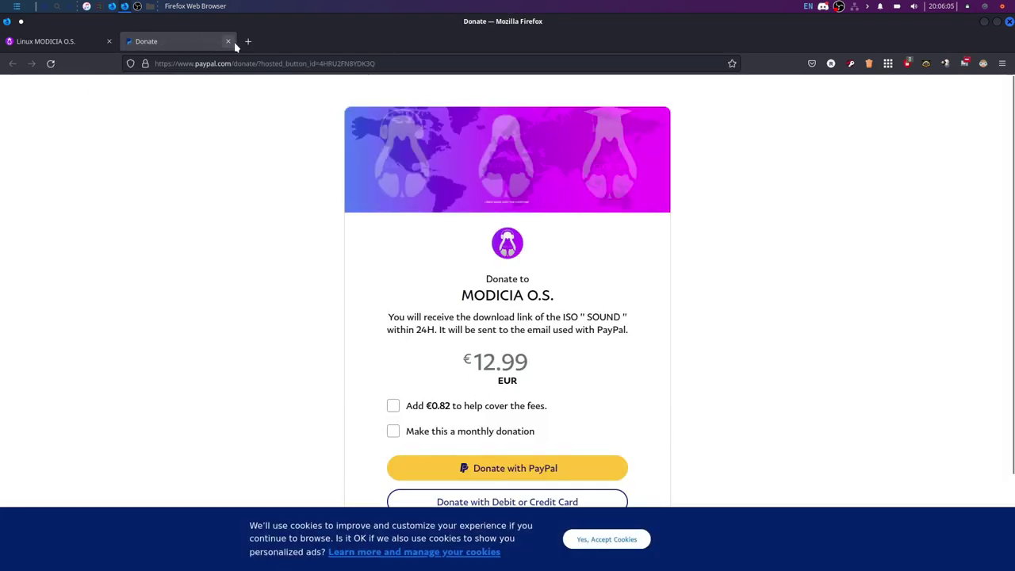
# Close the PayPal donation tab, return to the site, and bring up the Whisker menu
pyautogui.click(227, 42)
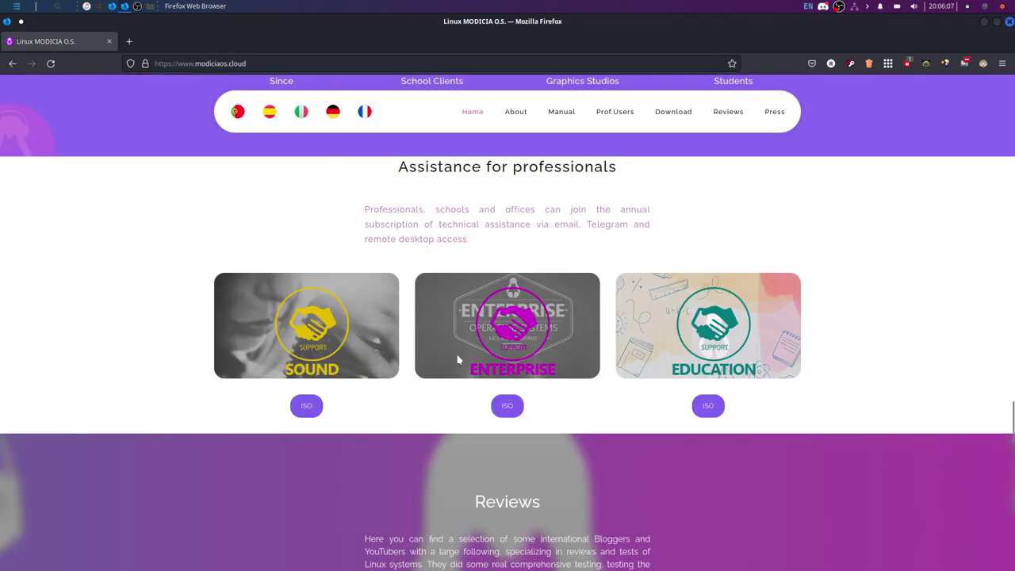
pyautogui.scroll(10, 431, 361)
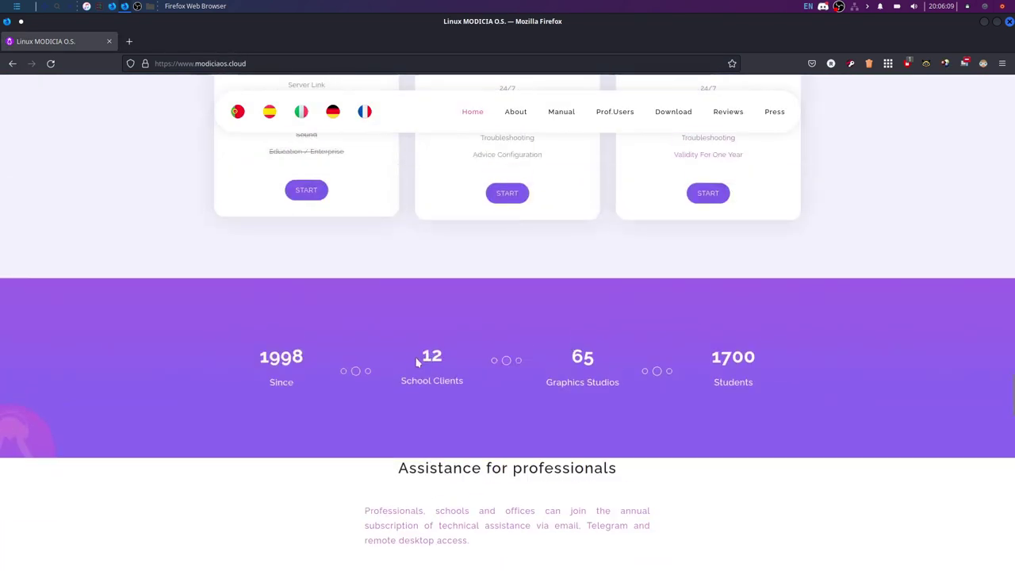
pyautogui.scroll(-1, 380, 361)
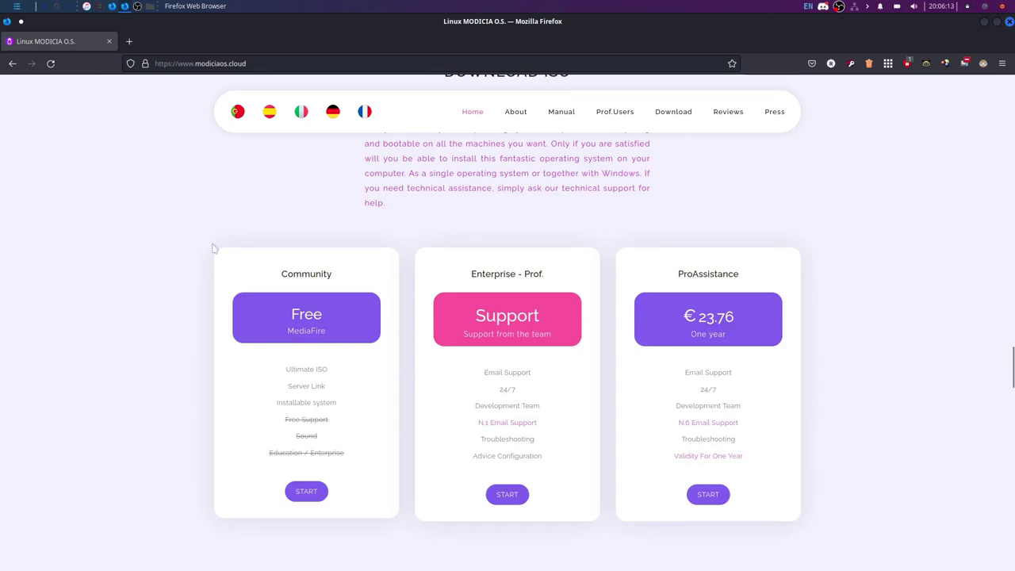
pyautogui.click(14, 7)
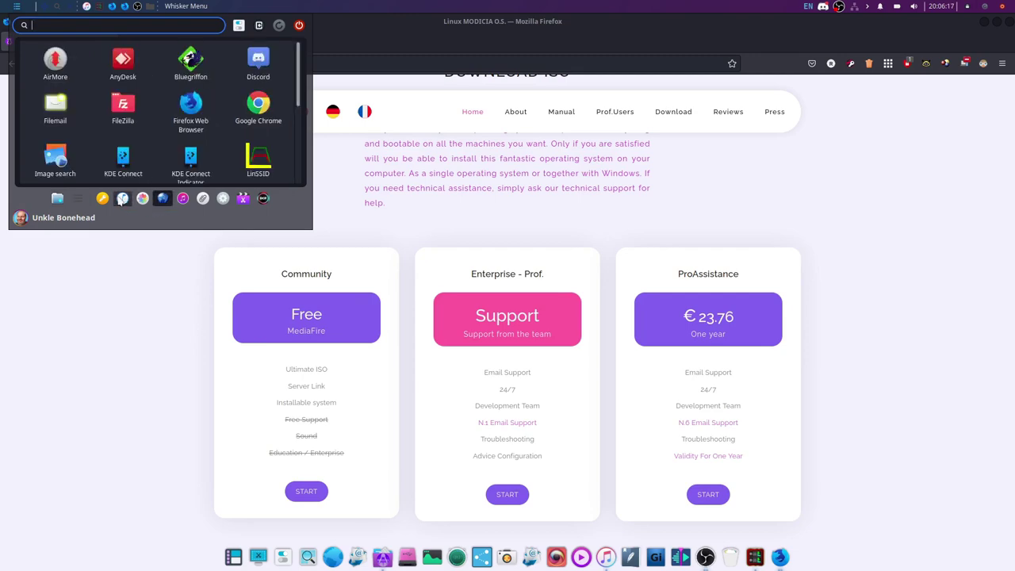
# Open Settings Manager and its Online Accounts panel showing the Google, Nextcloud and IMAP accounts
pyautogui.moveTo(122, 197)
pyautogui.click(239, 24)
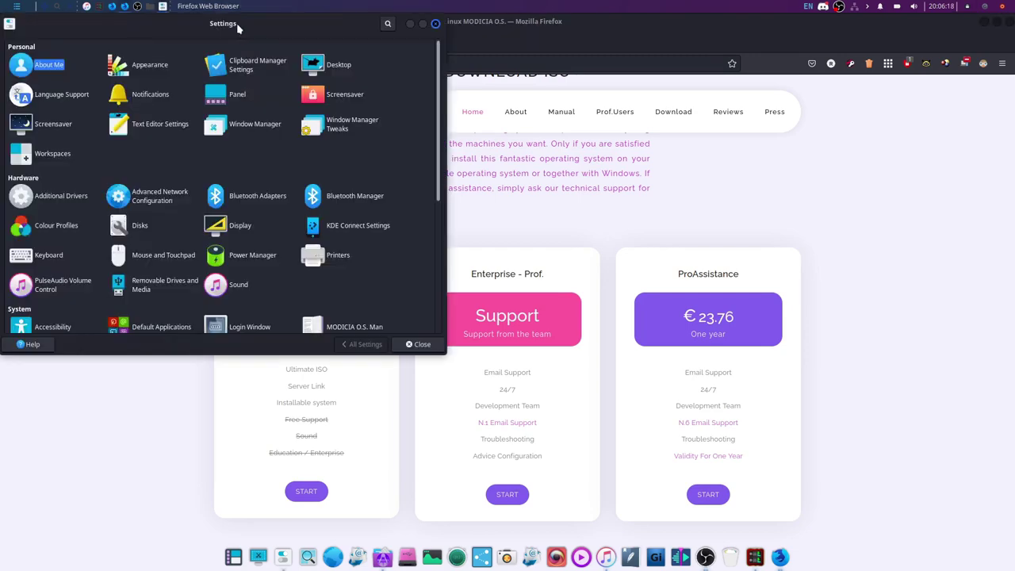
pyautogui.scroll(-6, 275, 202)
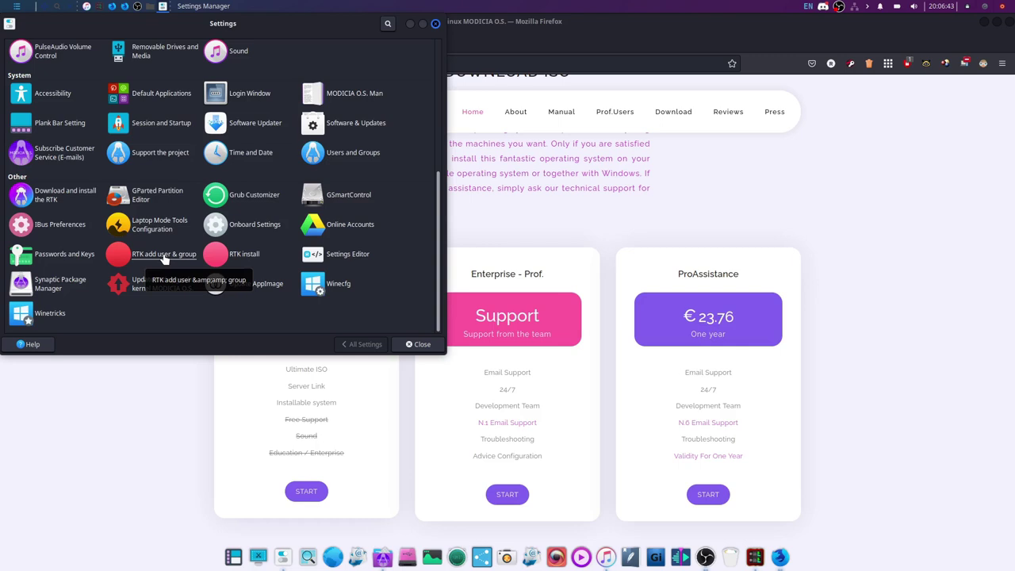
pyautogui.scroll(1, 164, 259)
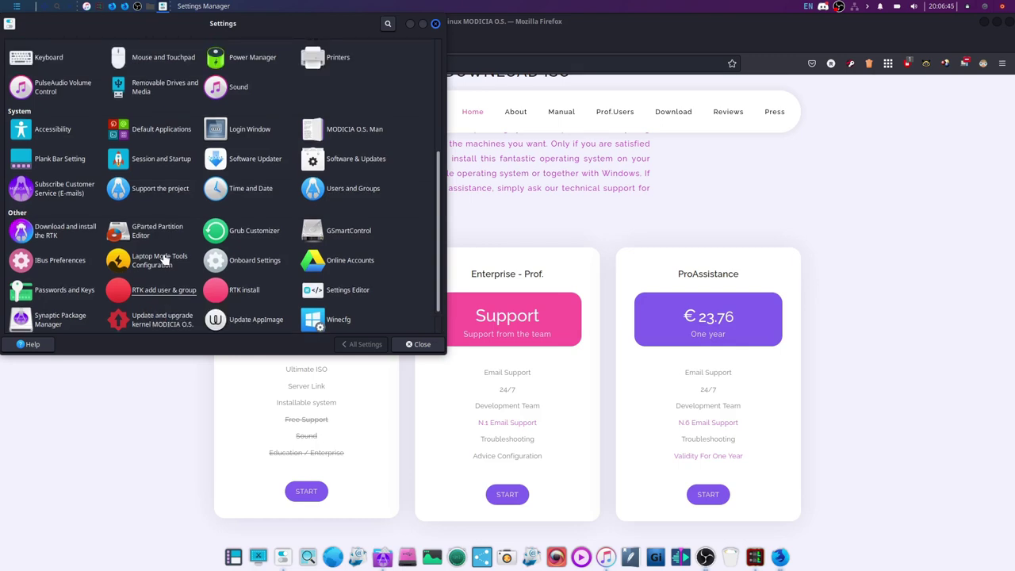
pyautogui.scroll(1, 170, 262)
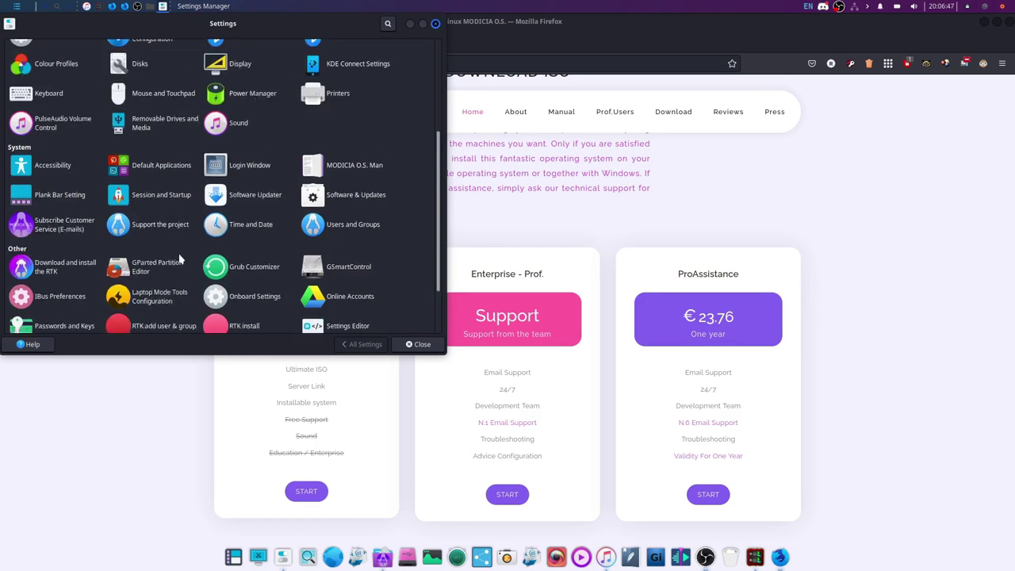
pyautogui.scroll(-1, 238, 270)
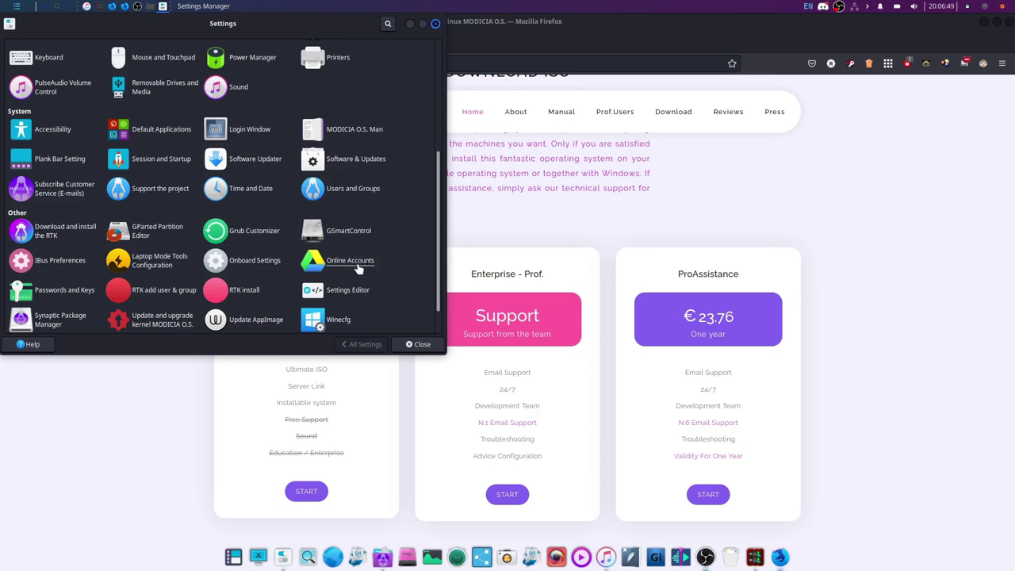
pyautogui.click(359, 267)
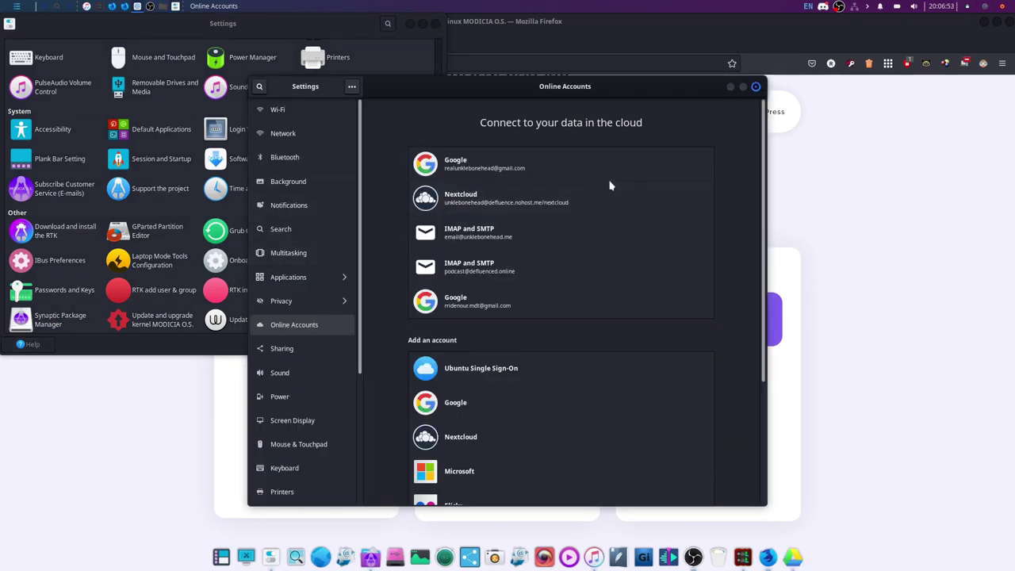
# Close Online Accounts and Settings Manager, returning to the modiciaos.cloud video row in Firefox
pyautogui.click(757, 87)
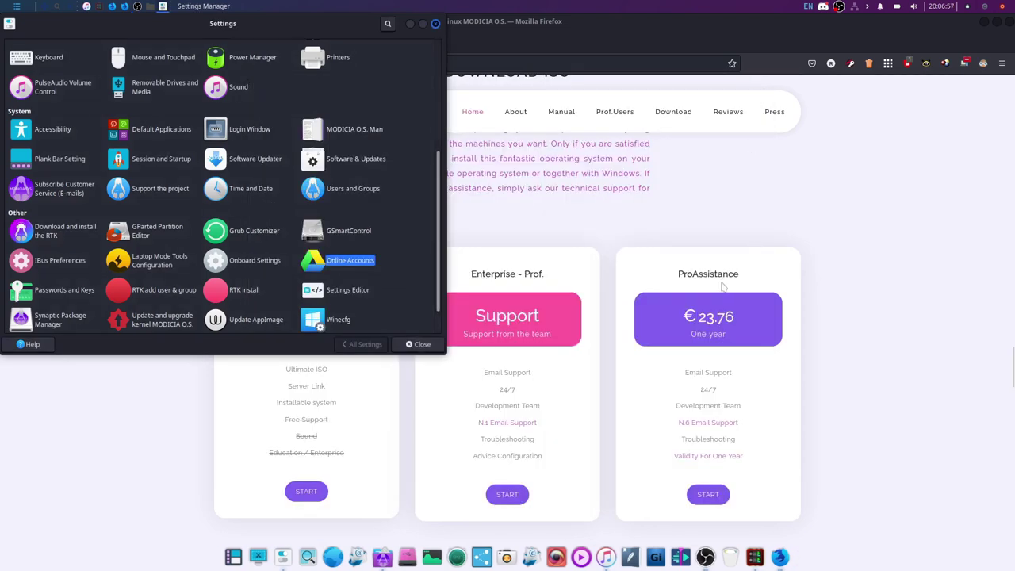
pyautogui.click(408, 346)
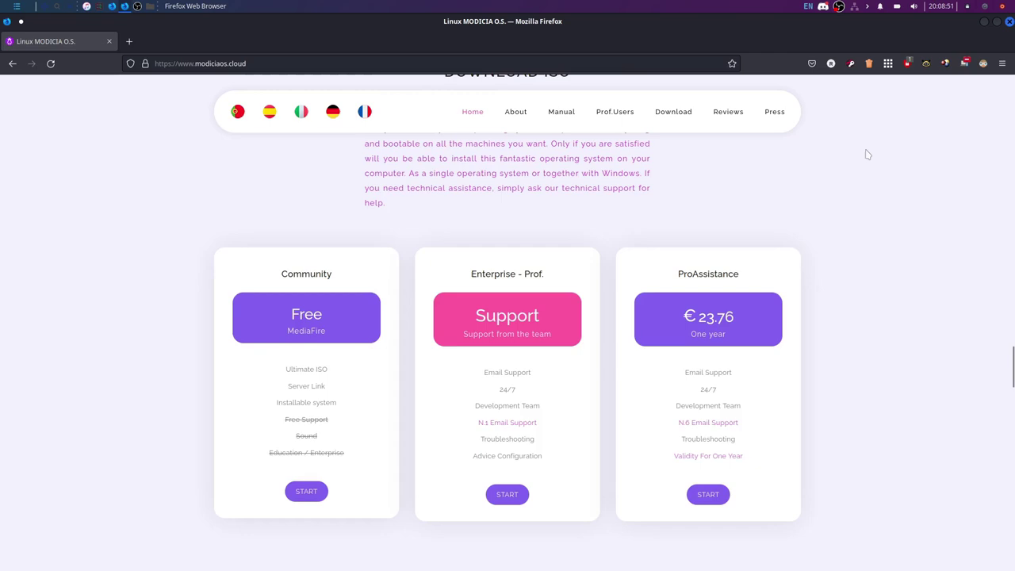
pyautogui.scroll(-5, 867, 155)
pyautogui.scroll(10, 867, 154)
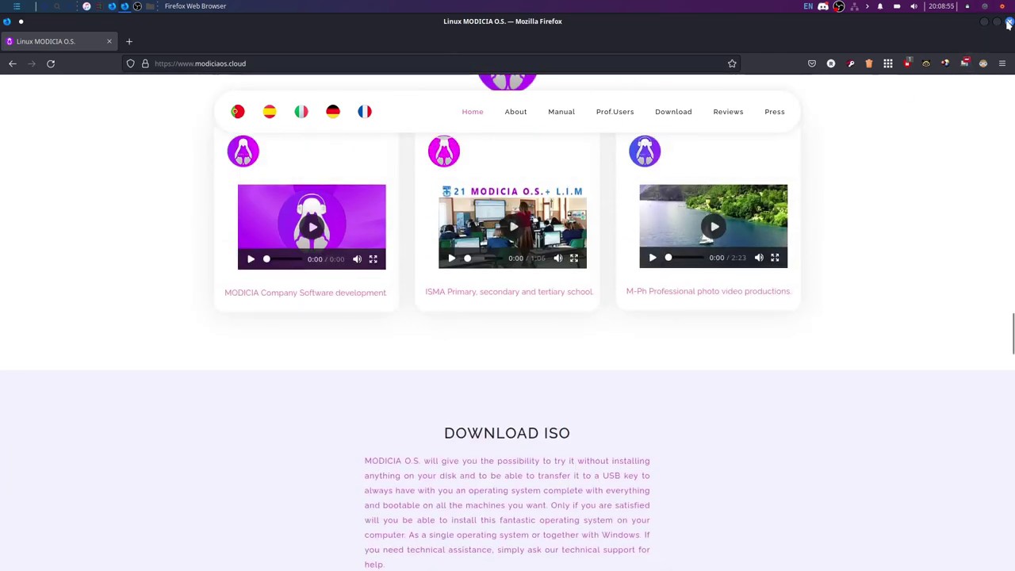
# Minimize Firefox, open Desktop Settings from the desktop menu, and preview the plain grey wallpaper
pyautogui.click(985, 23)
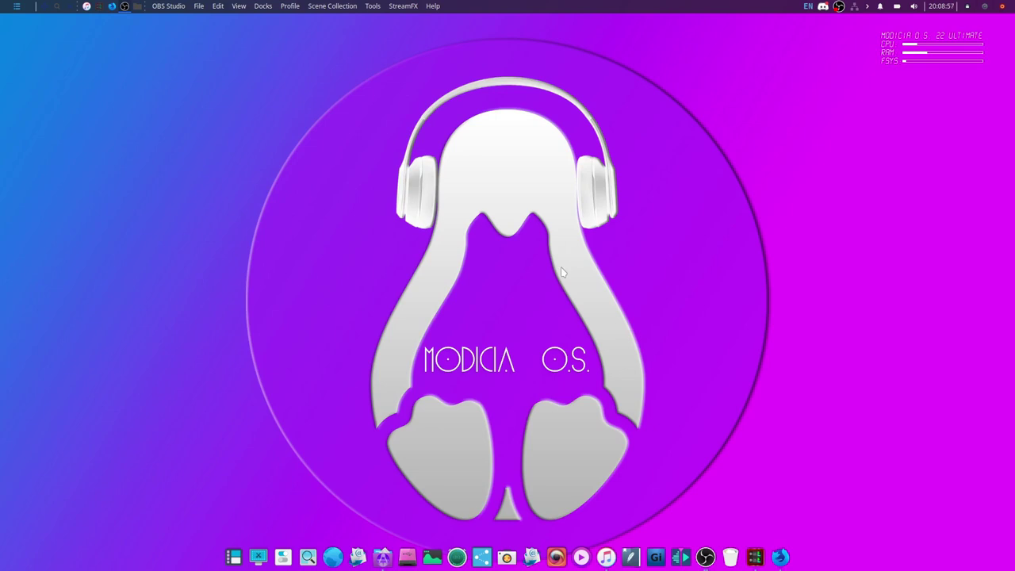
pyautogui.rightClick(550, 287)
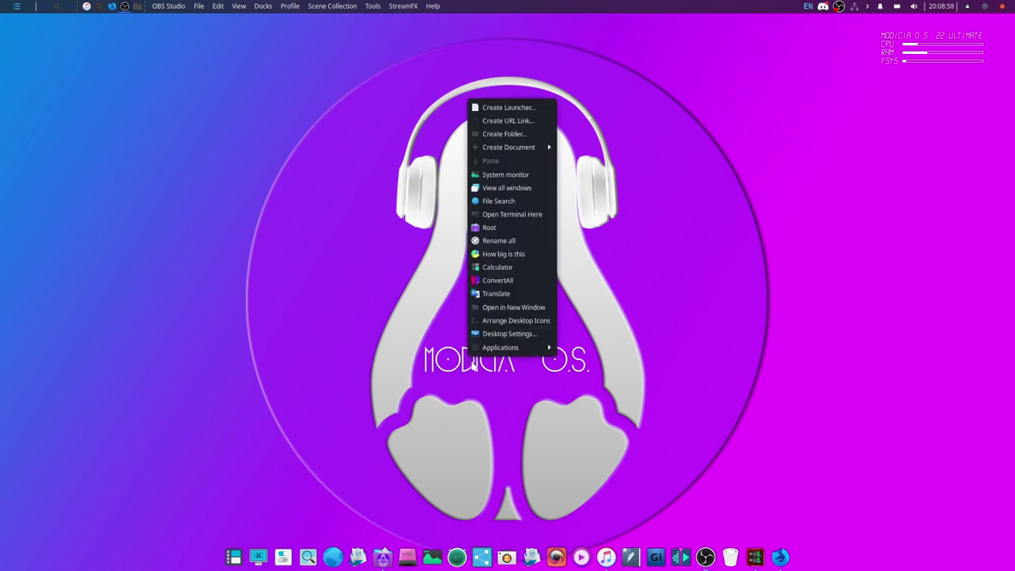
pyautogui.click(502, 333)
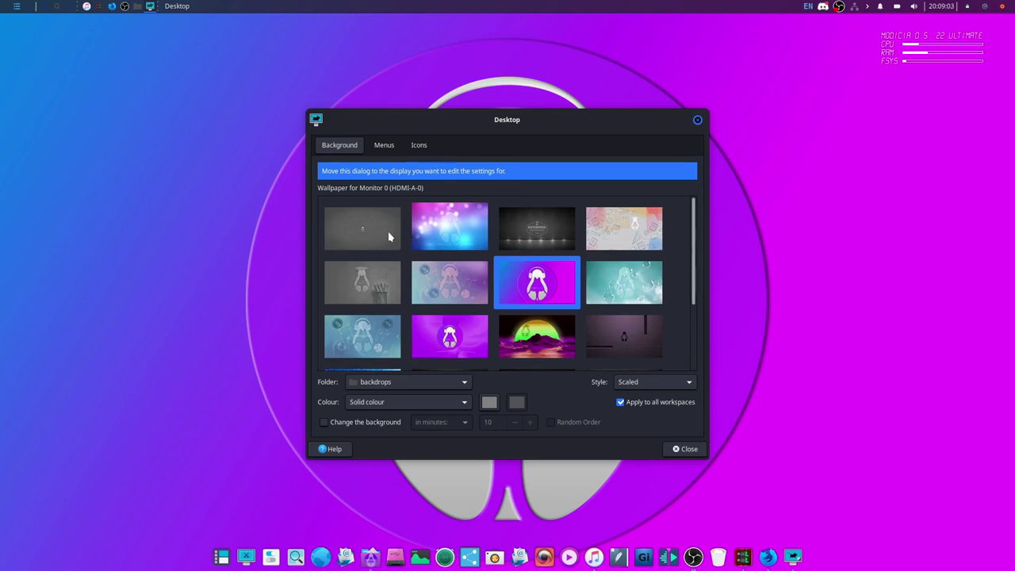
pyautogui.click(389, 236)
pyautogui.moveTo(591, 123); pyautogui.dragTo(305, 115)
# Preview the purple Modicia wallpapers, then restore the blue-magenta penguin backdrop and close the dialog
pyautogui.click(189, 327)
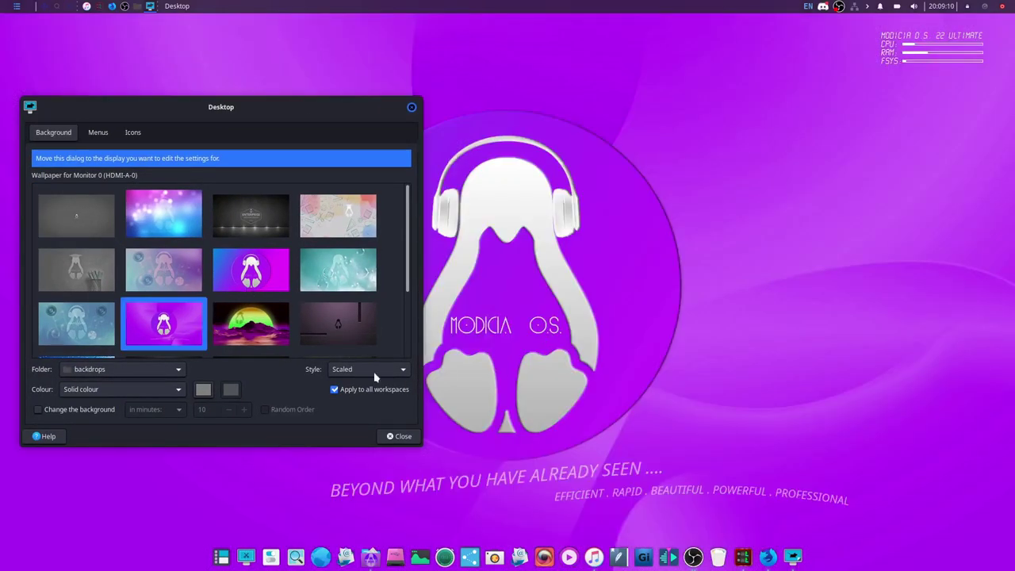
pyautogui.click(339, 340)
pyautogui.moveTo(327, 117); pyautogui.dragTo(158, 58)
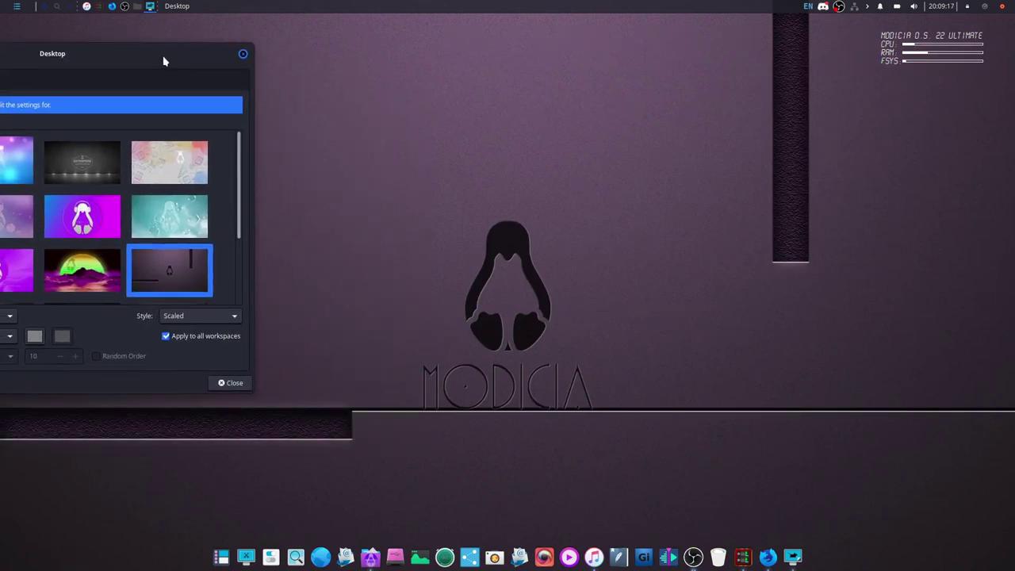
pyautogui.moveTo(159, 58); pyautogui.dragTo(511, 73)
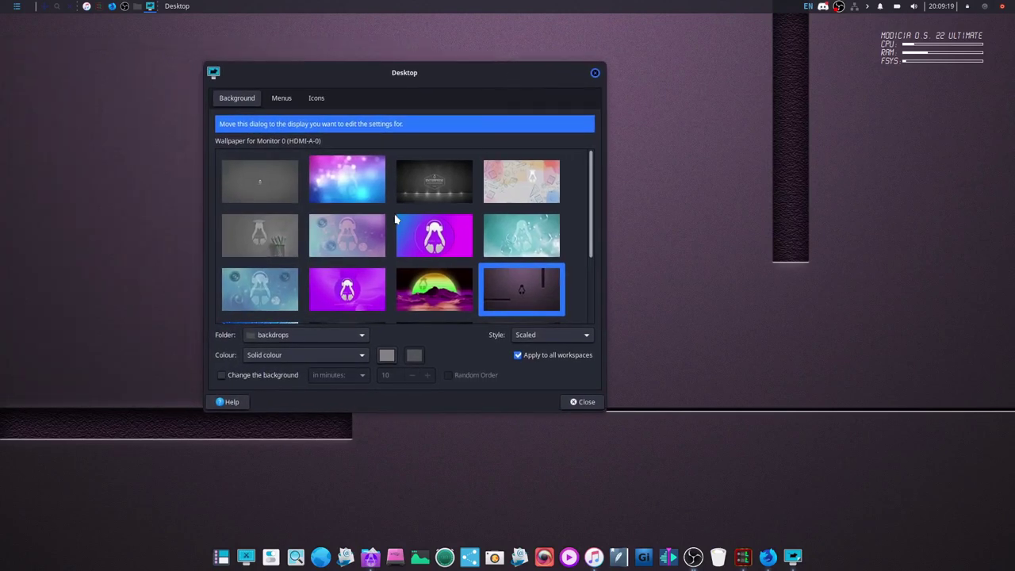
pyautogui.scroll(-3, 394, 217)
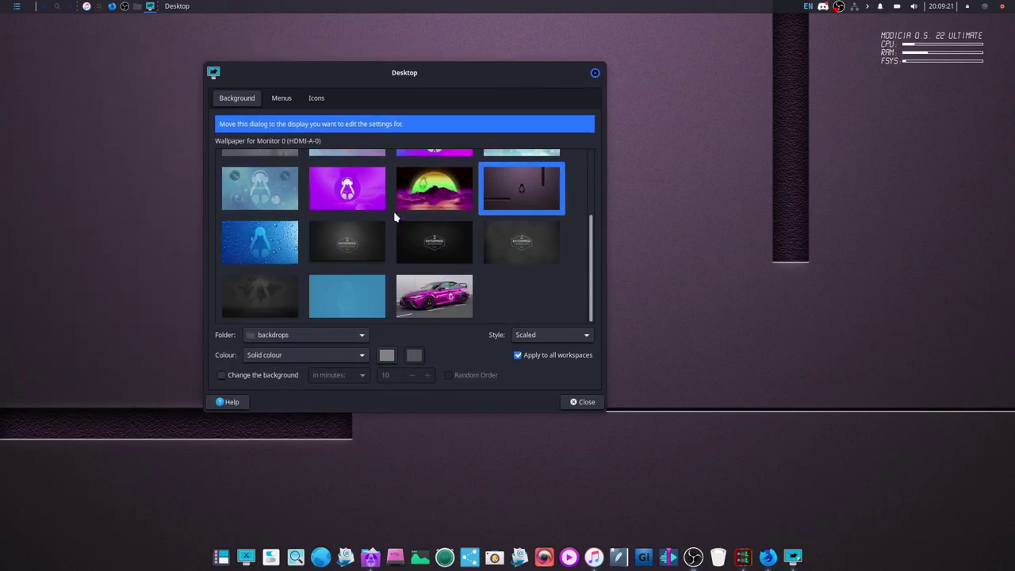
pyautogui.scroll(2, 389, 229)
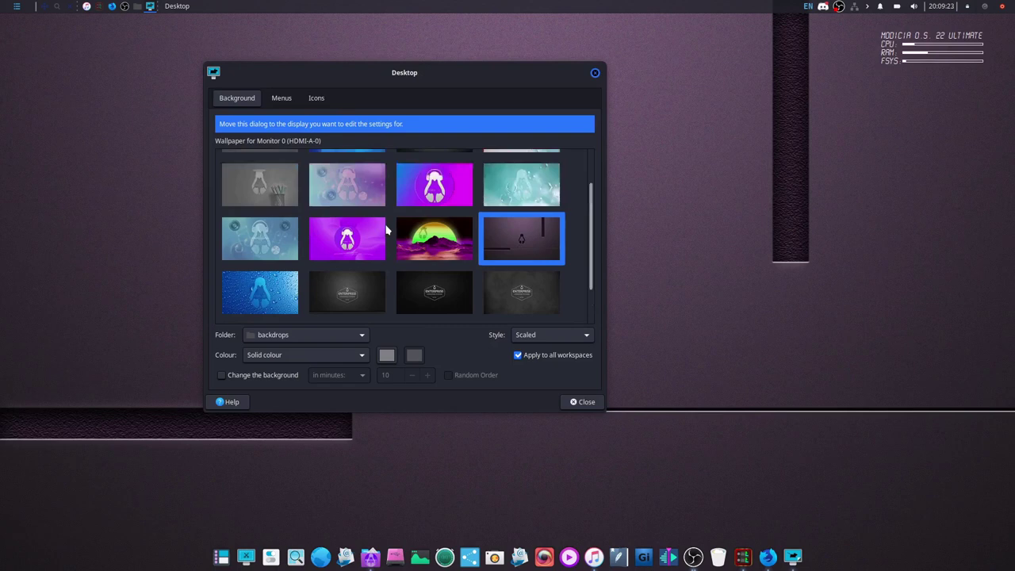
pyautogui.click(442, 175)
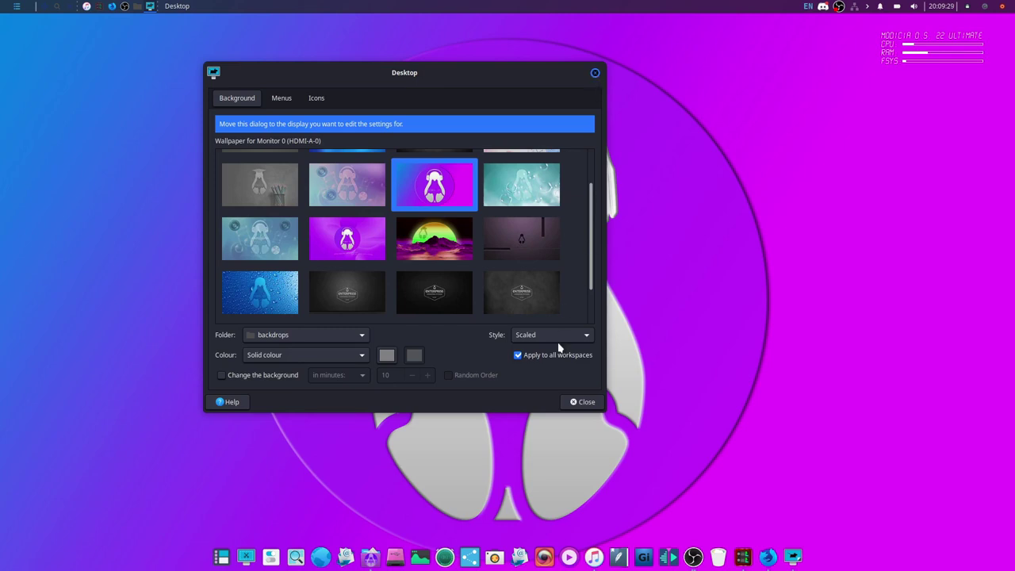
pyautogui.click(574, 402)
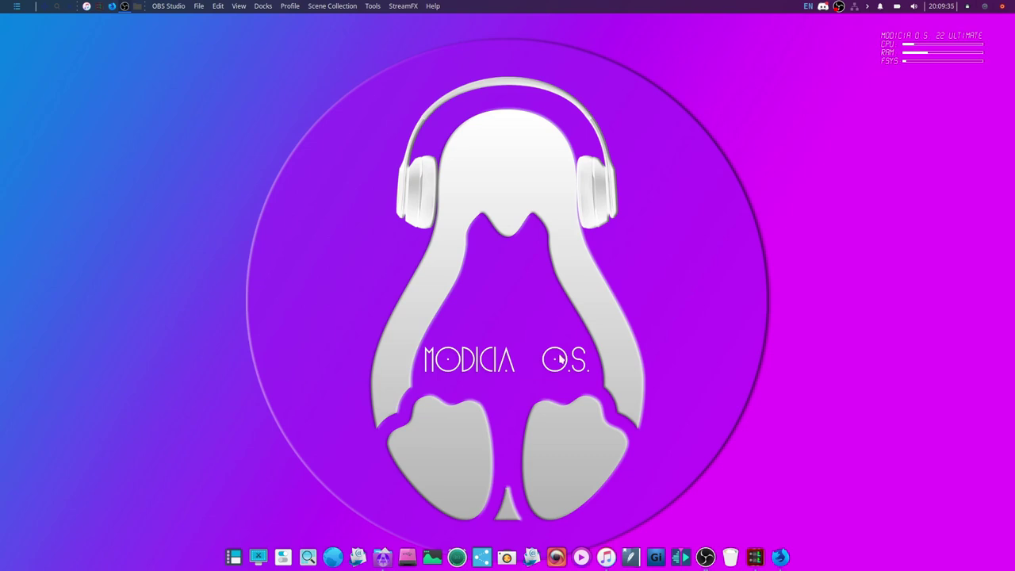
pyautogui.click(655, 557)
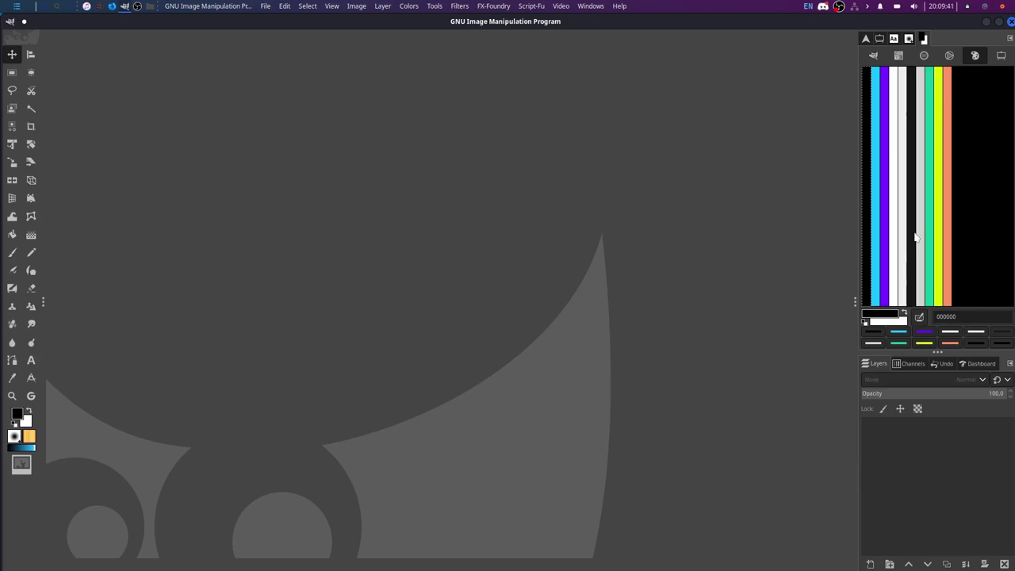
pyautogui.click(872, 55)
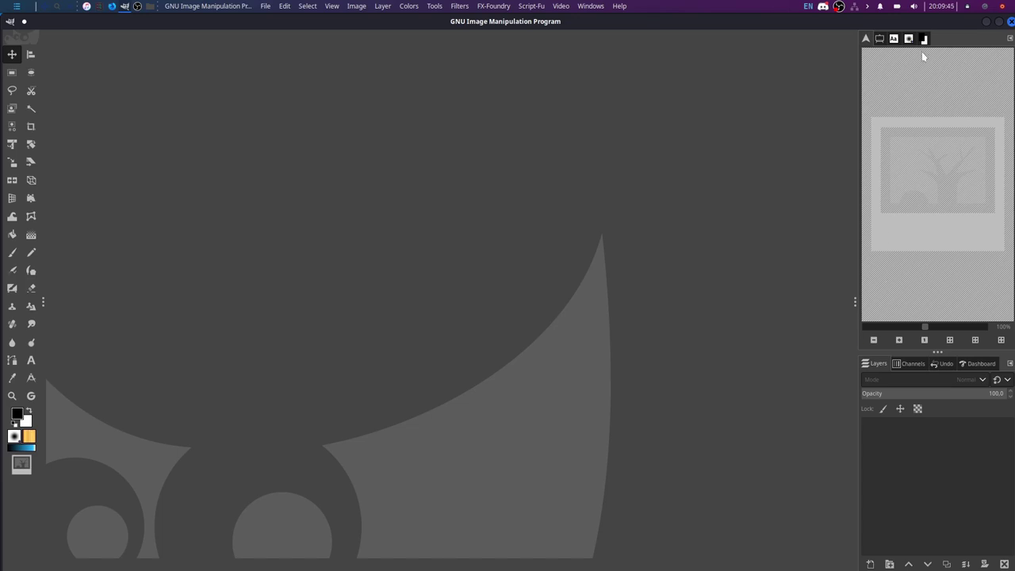
pyautogui.click(868, 39)
pyautogui.click(875, 39)
pyautogui.click(1010, 22)
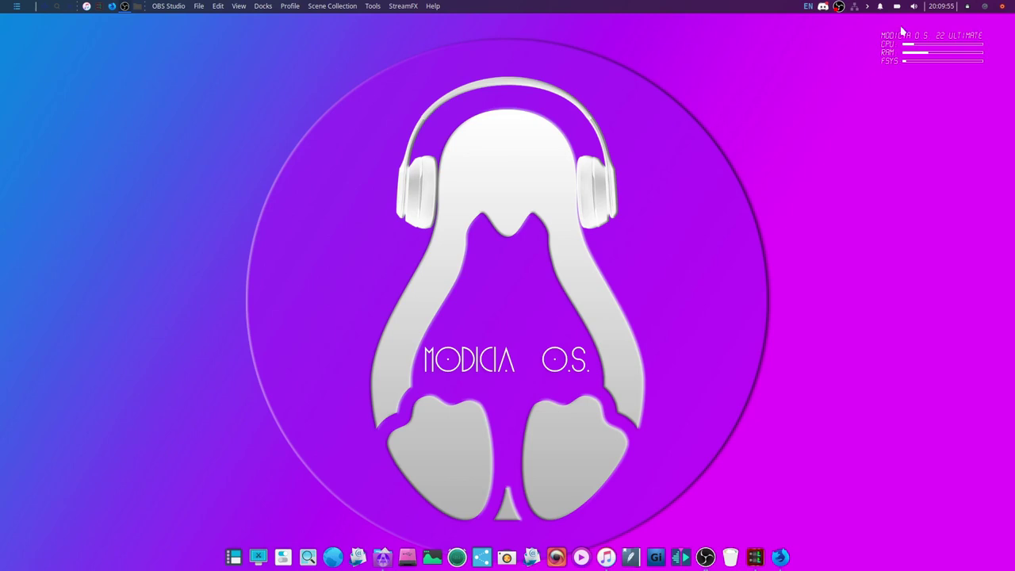
# Set the Appearance style to Queen Teodolinda in Settings Manager
pyautogui.click(284, 553)
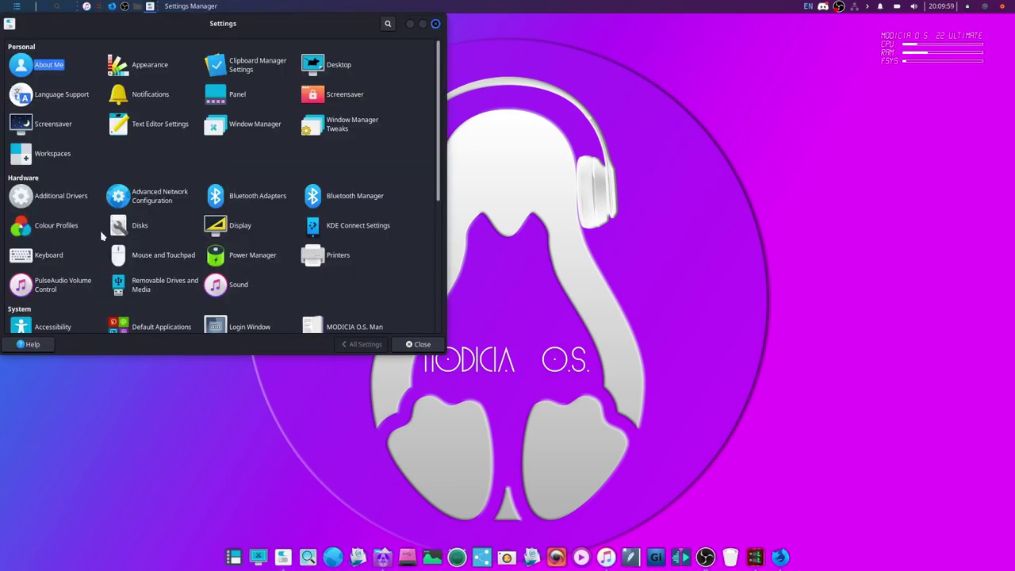
pyautogui.click(151, 66)
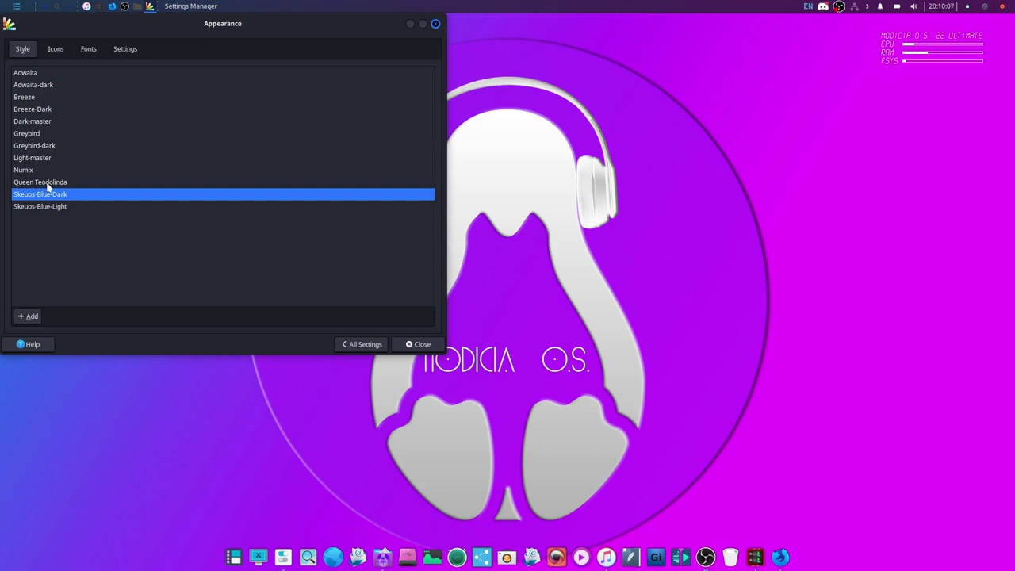
pyautogui.click(47, 183)
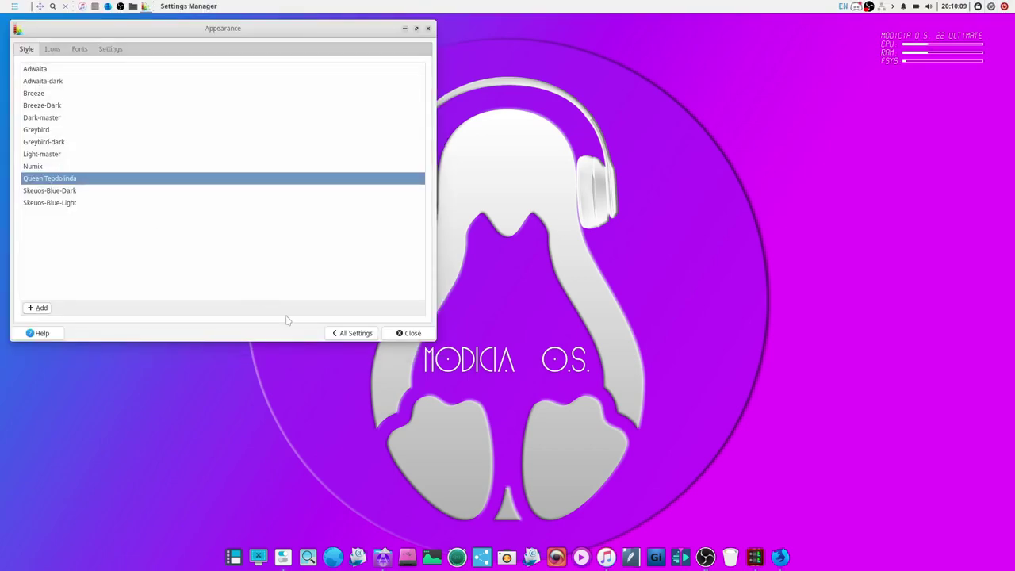
# Set the Window Manager theme to Queen Teodolinda and close the settings
pyautogui.click(349, 333)
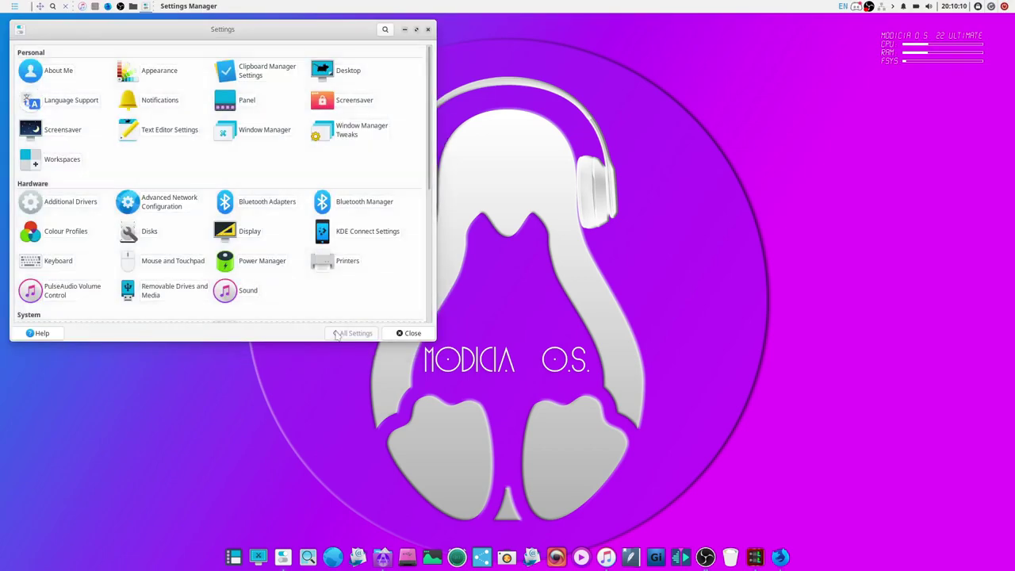
pyautogui.click(253, 133)
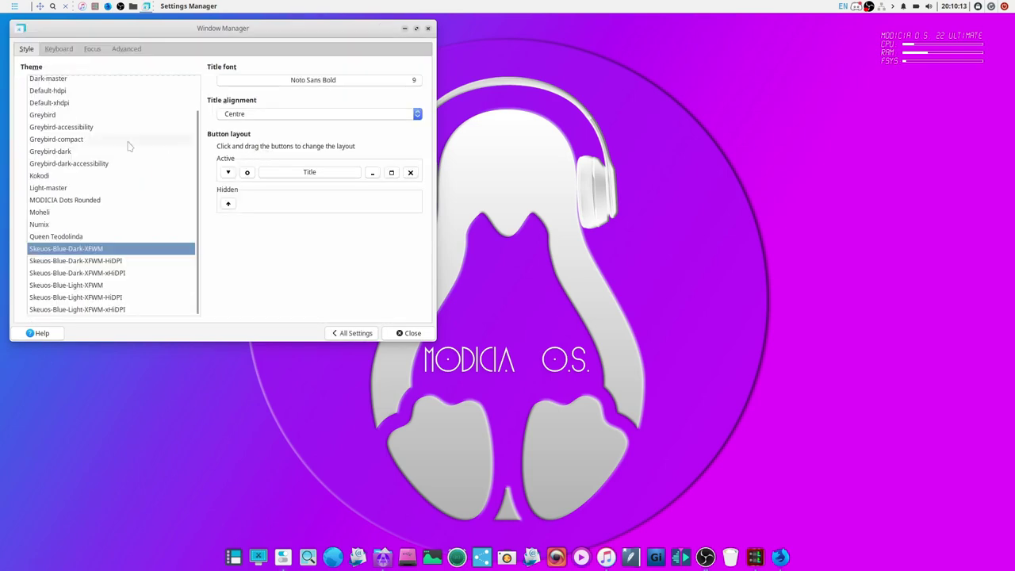
pyautogui.click(57, 236)
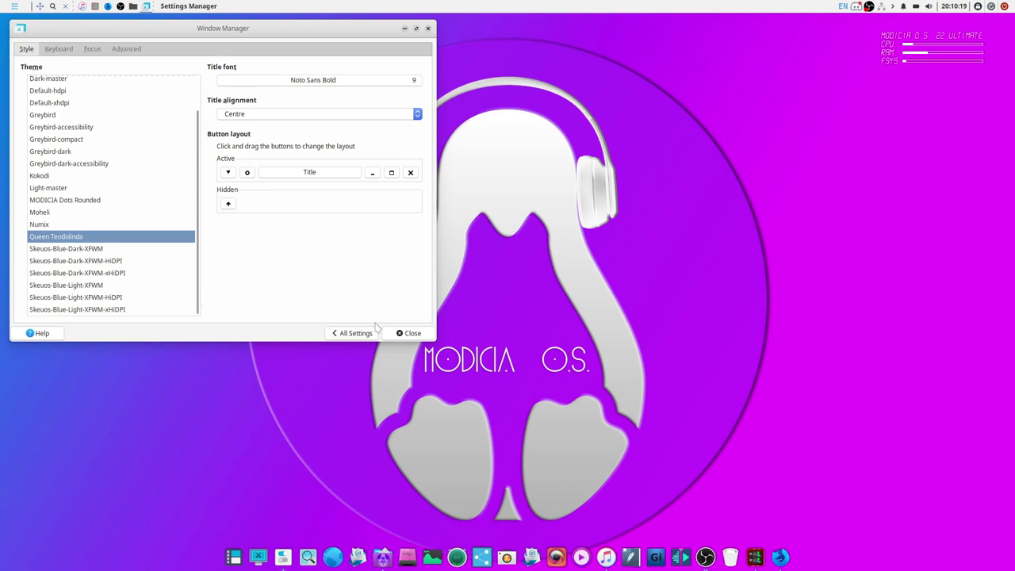
pyautogui.click(411, 333)
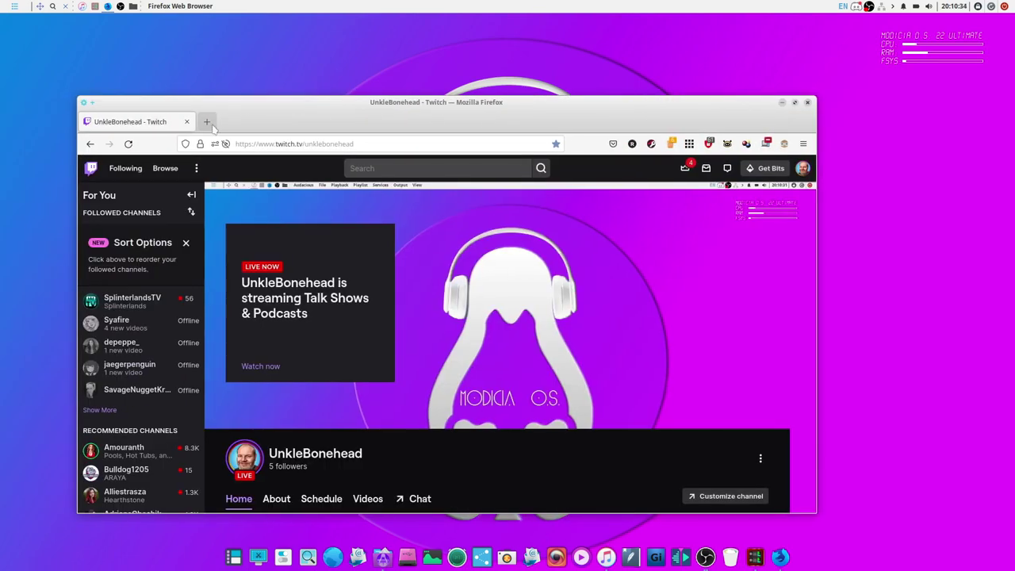
# Open a new Tabliss tab beside Twitch, then minimize Firefox with Alt+F9
pyautogui.click(207, 122)
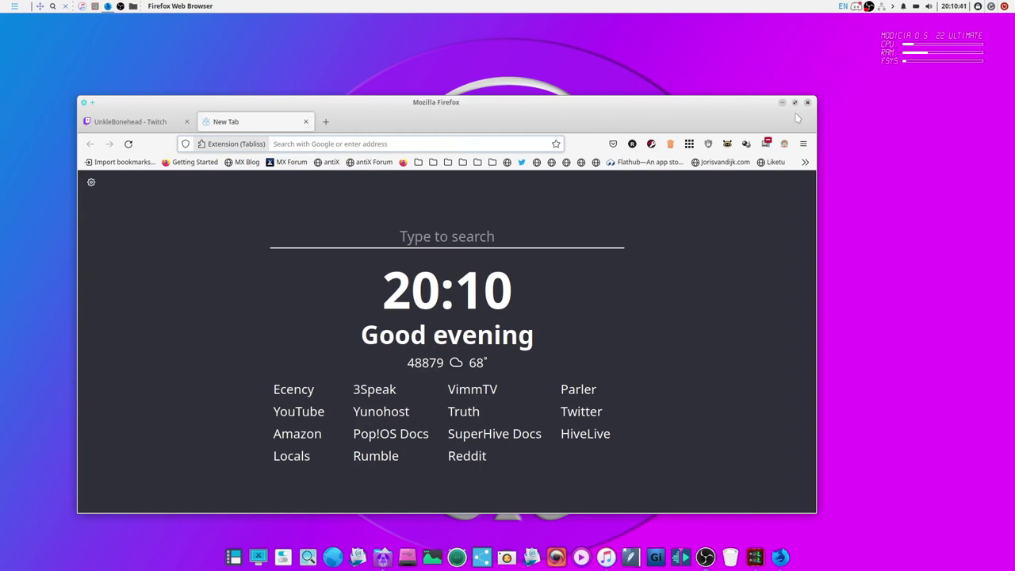
pyautogui.hotkey('alt', 'F9')
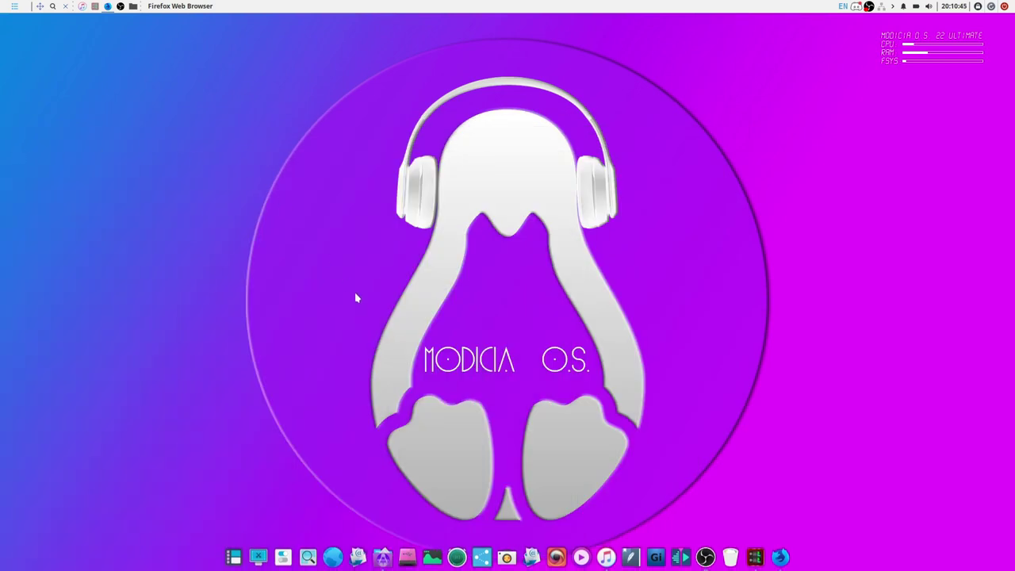
# Browse the Whisker menu's Accessories and Multimedia apps, ending on Graphics apps like GIMP and Krita
pyautogui.click(16, 9)
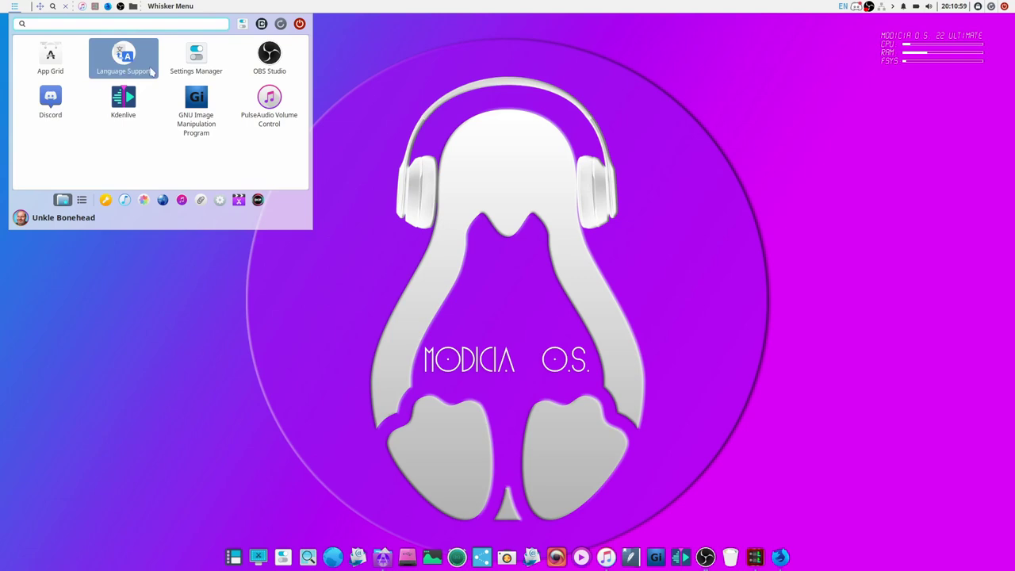
pyautogui.click(105, 200)
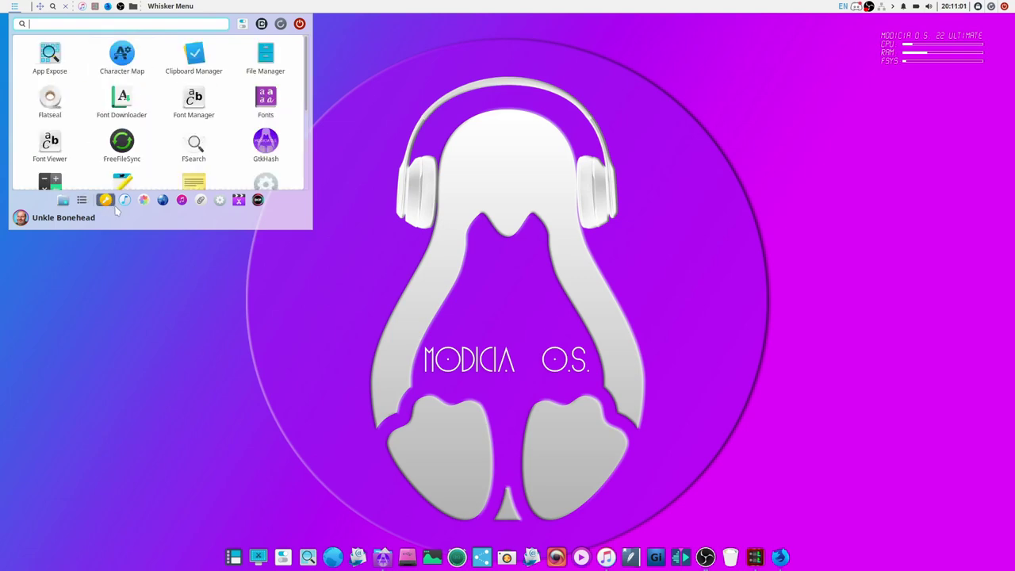
pyautogui.scroll(-4, 79, 139)
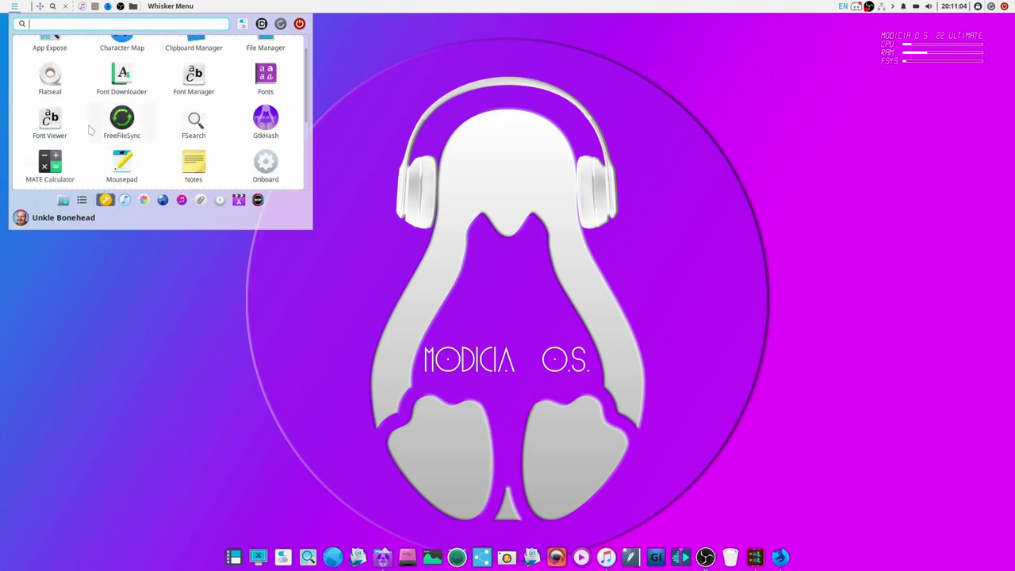
pyautogui.scroll(-3, 89, 131)
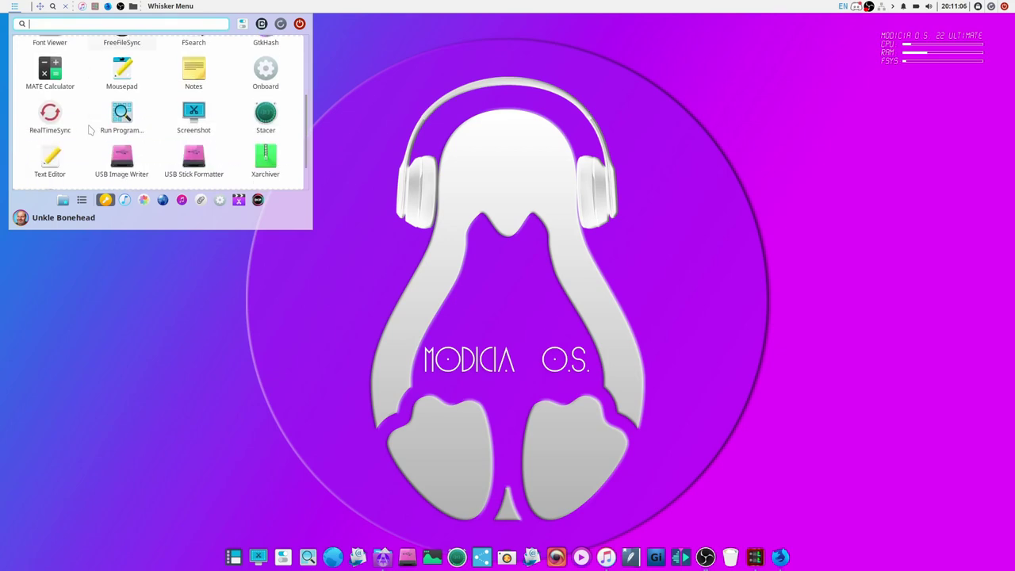
pyautogui.click(125, 199)
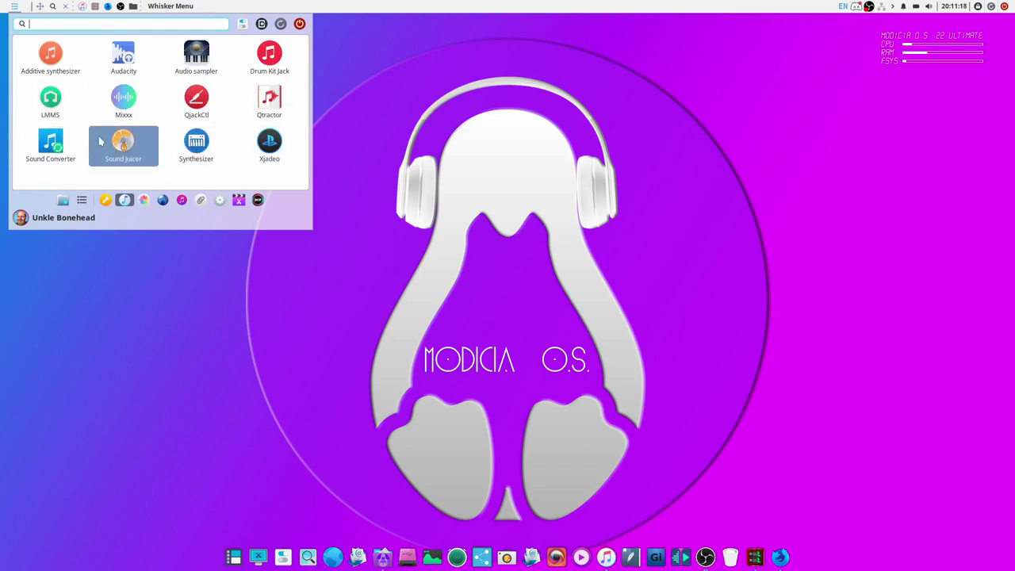
pyautogui.click(144, 201)
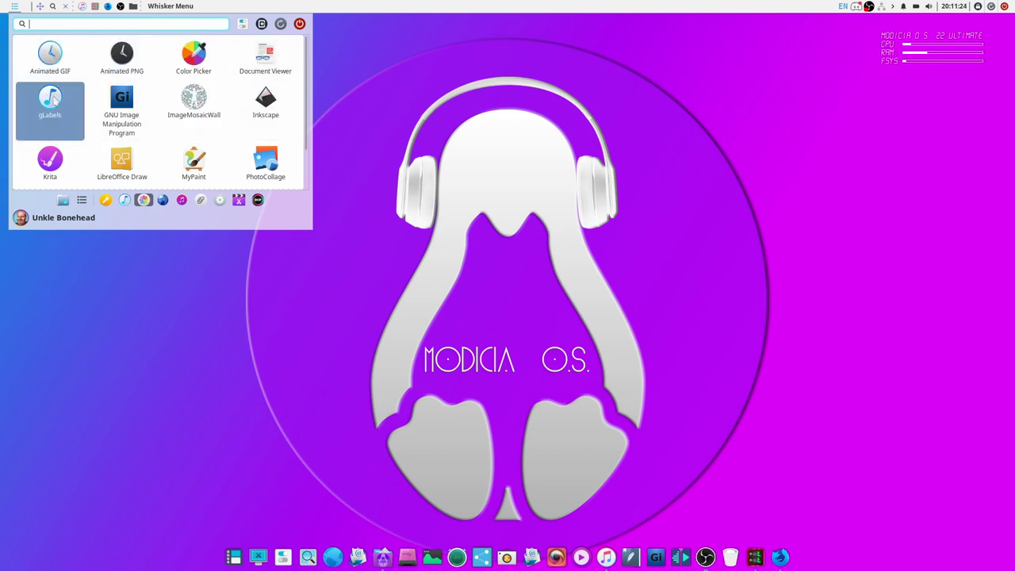
# Launch Animated GIF (UnFREEz 2.1), close it, and reopen the Whisker menu's Graphics apps
pyautogui.click(53, 67)
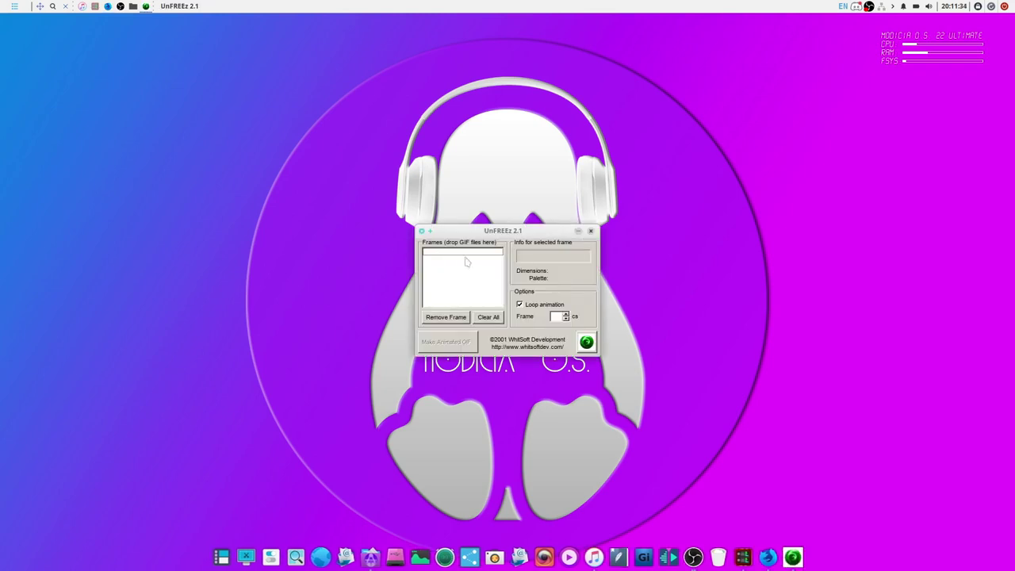
pyautogui.click(590, 231)
pyautogui.click(15, 6)
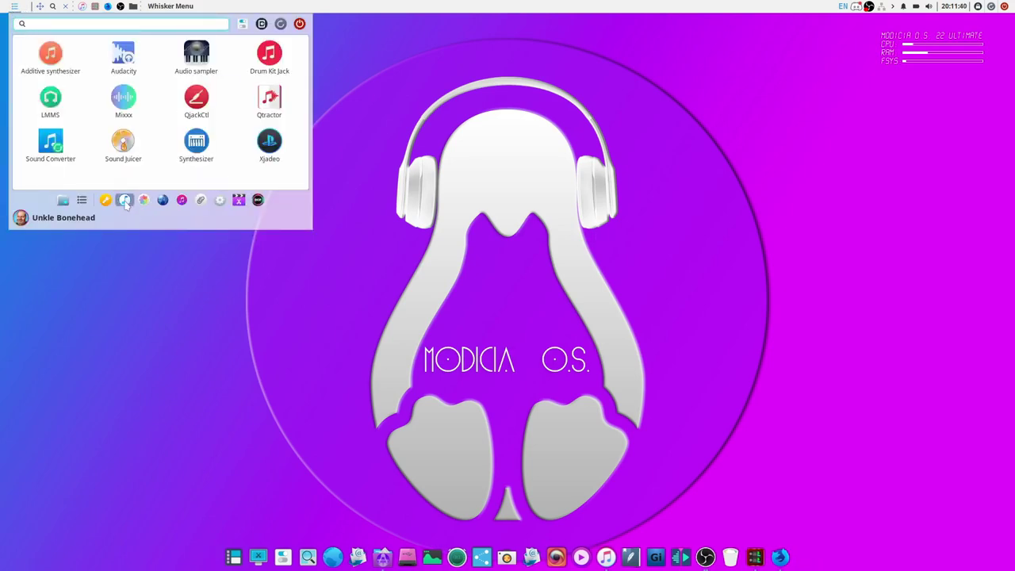
pyautogui.moveTo(144, 202)
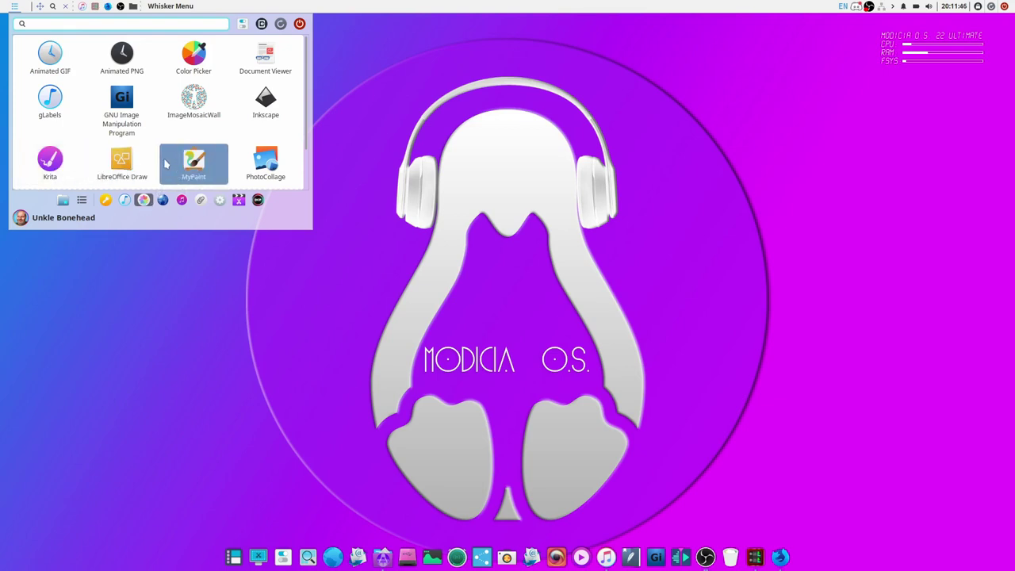
# Look through the Whisker menu's Internet and Multimedia app lists
pyautogui.scroll(-1, 181, 137)
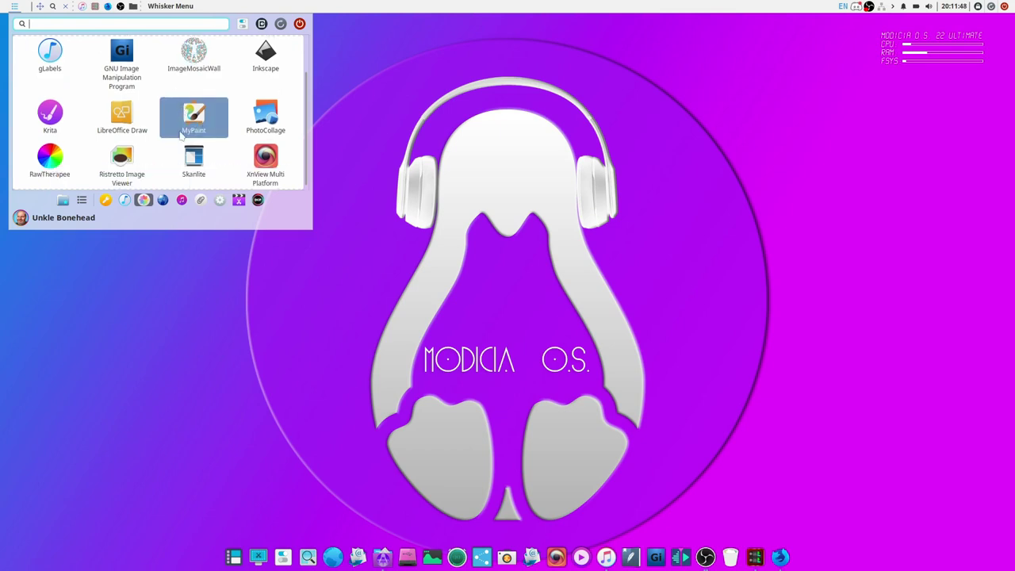
pyautogui.click(163, 201)
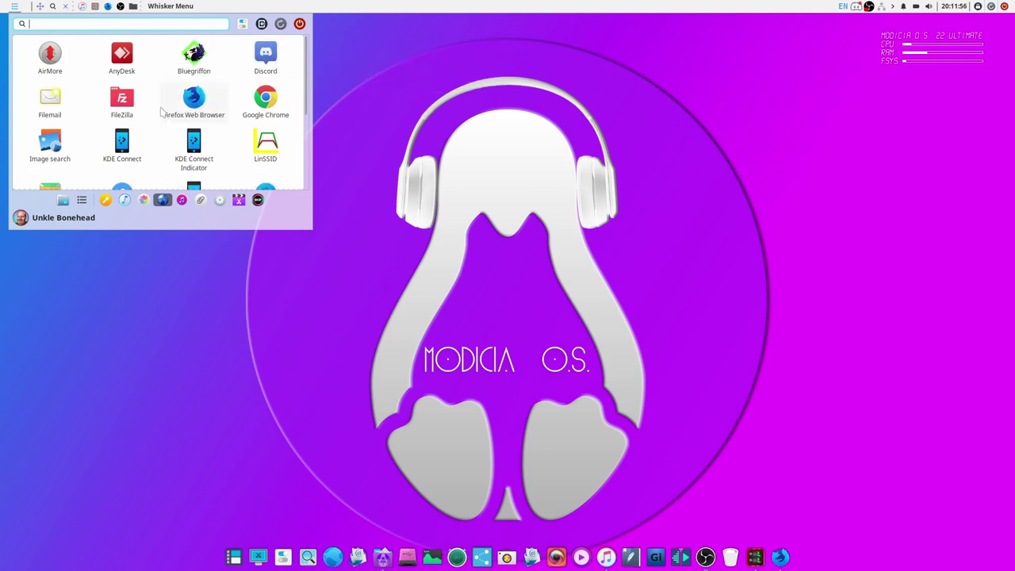
pyautogui.scroll(-4, 161, 116)
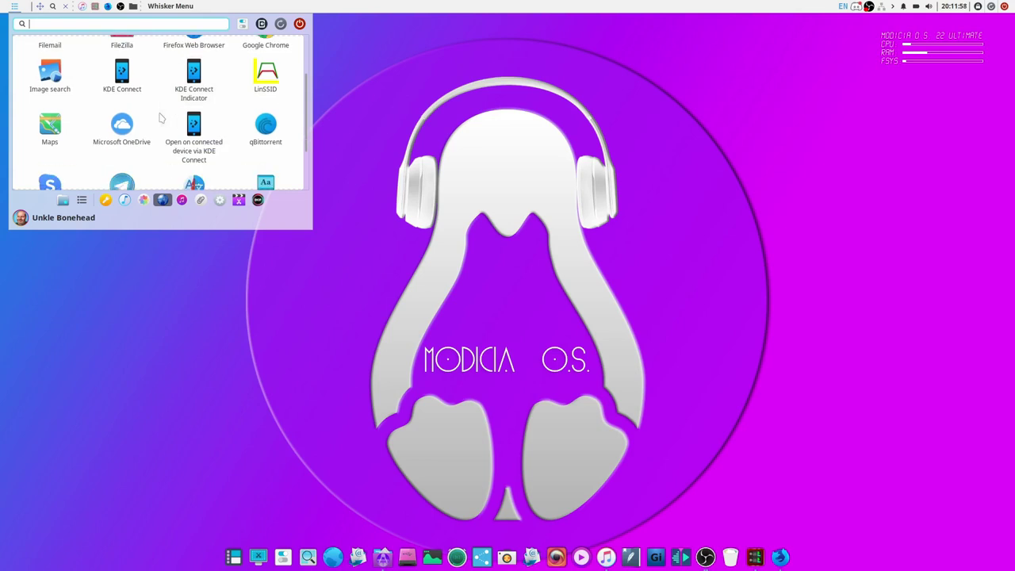
pyautogui.scroll(-2, 161, 117)
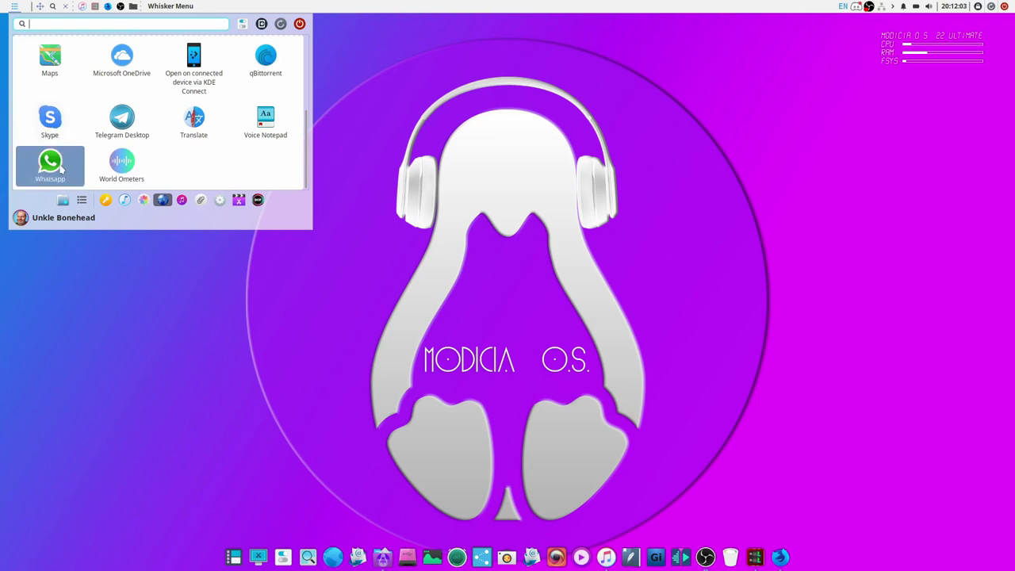
pyautogui.click(181, 202)
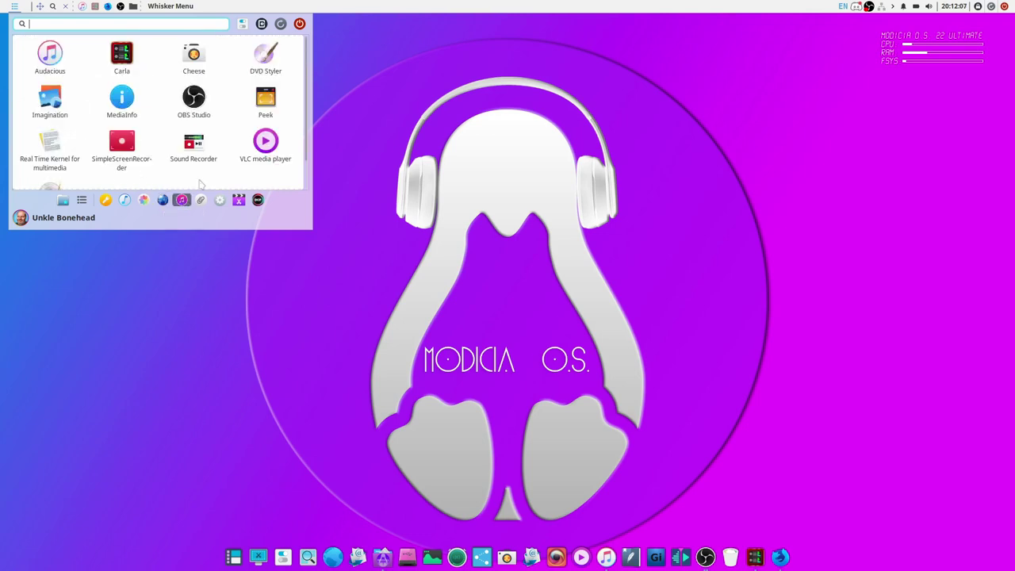
pyautogui.scroll(-1, 230, 125)
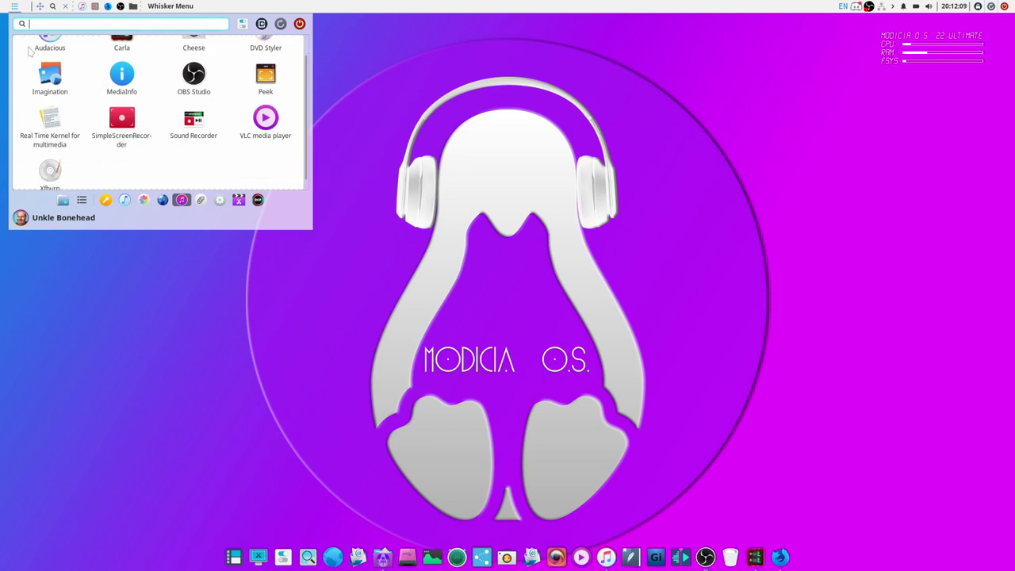
pyautogui.scroll(1, 41, 63)
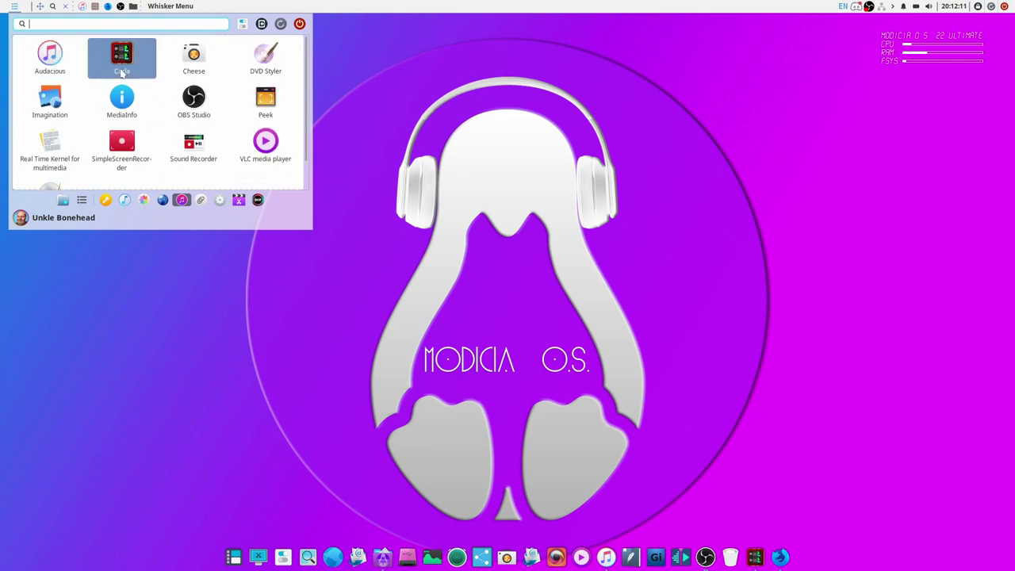
pyautogui.scroll(-1, 121, 75)
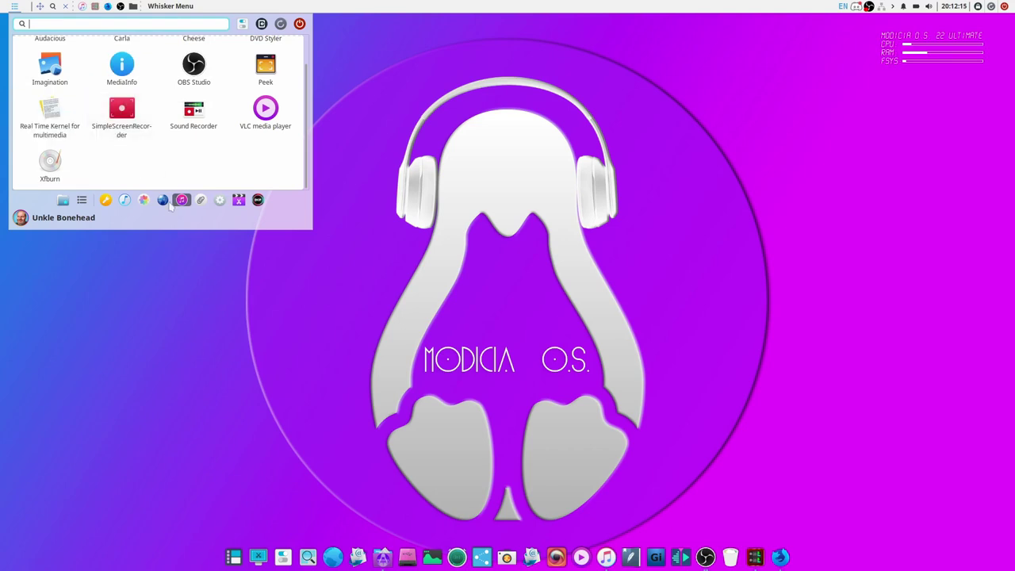
# Scroll the Office apps and launch Voice Notepad, opening dictation.io/speech in Firefox
pyautogui.click(200, 201)
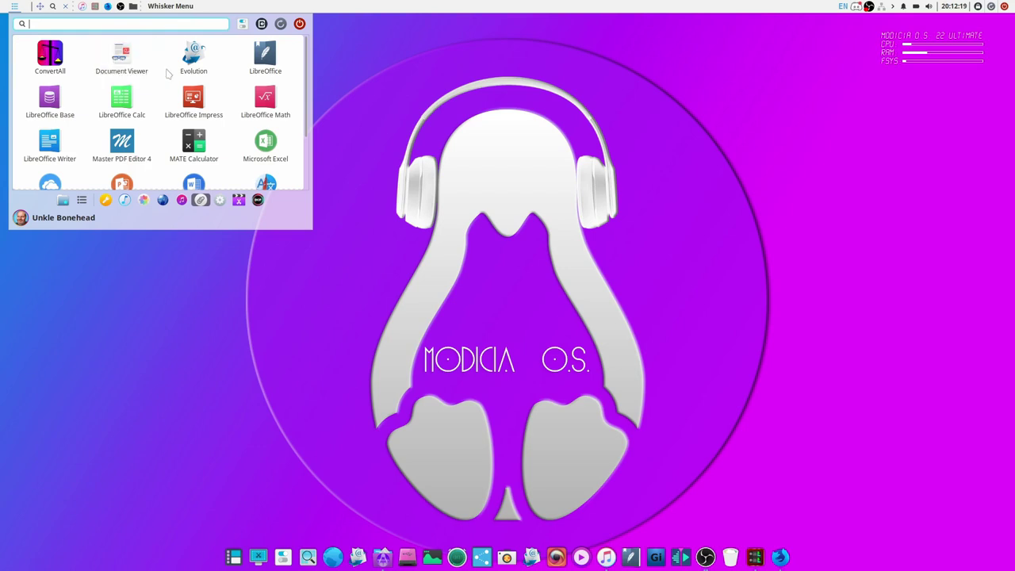
pyautogui.scroll(-1, 245, 95)
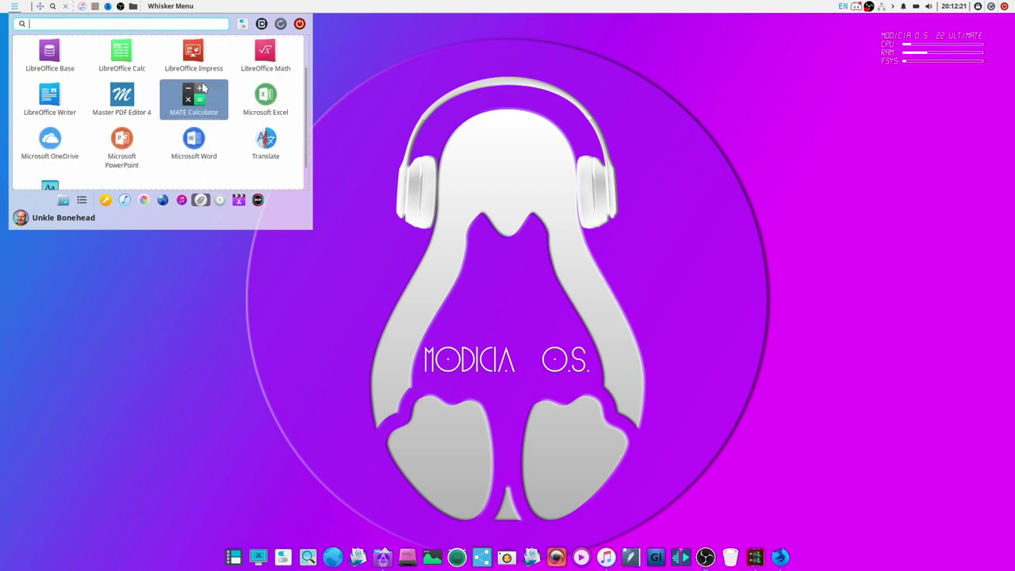
pyautogui.scroll(-1, 191, 95)
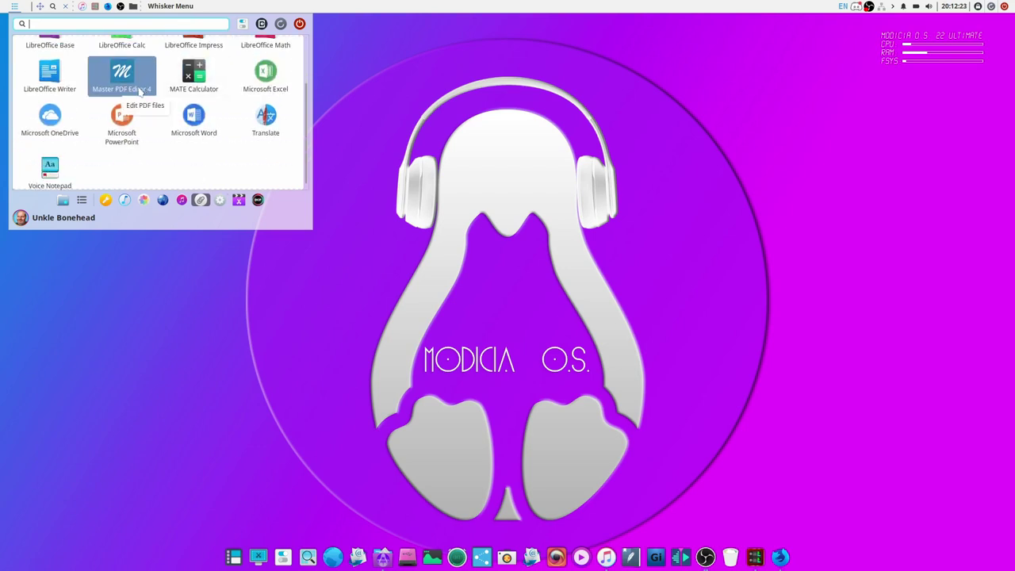
pyautogui.scroll(2, 142, 90)
pyautogui.scroll(-2, 143, 93)
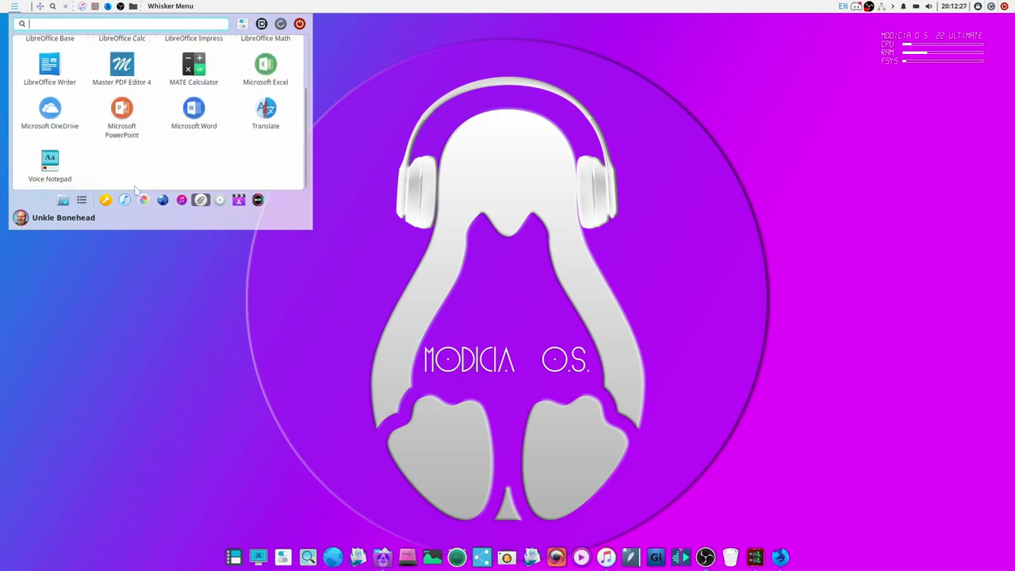
pyautogui.click(64, 163)
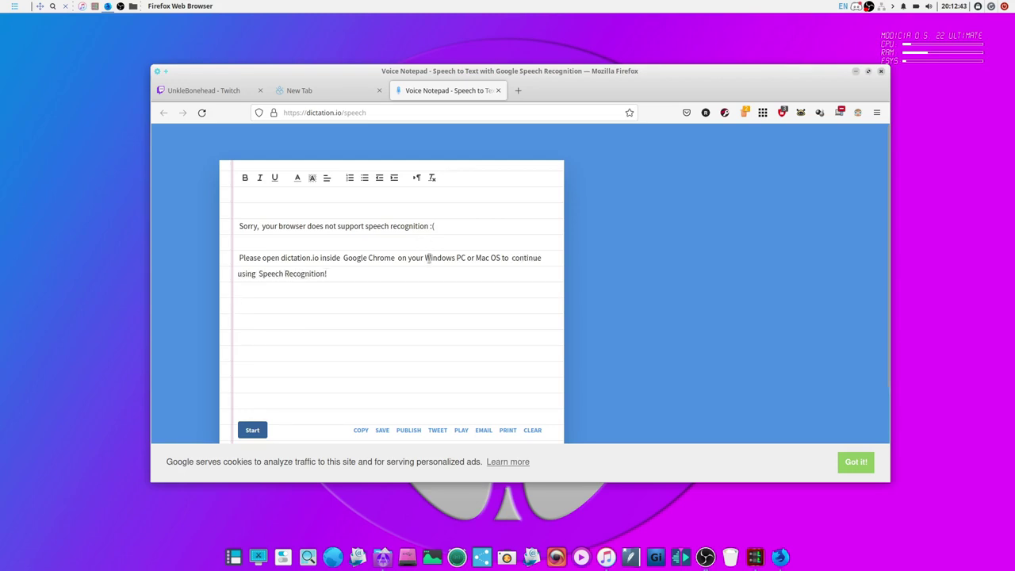
# Close the Firefox window showing the Voice Notepad 'speech recognition unsupported' page
pyautogui.click(881, 72)
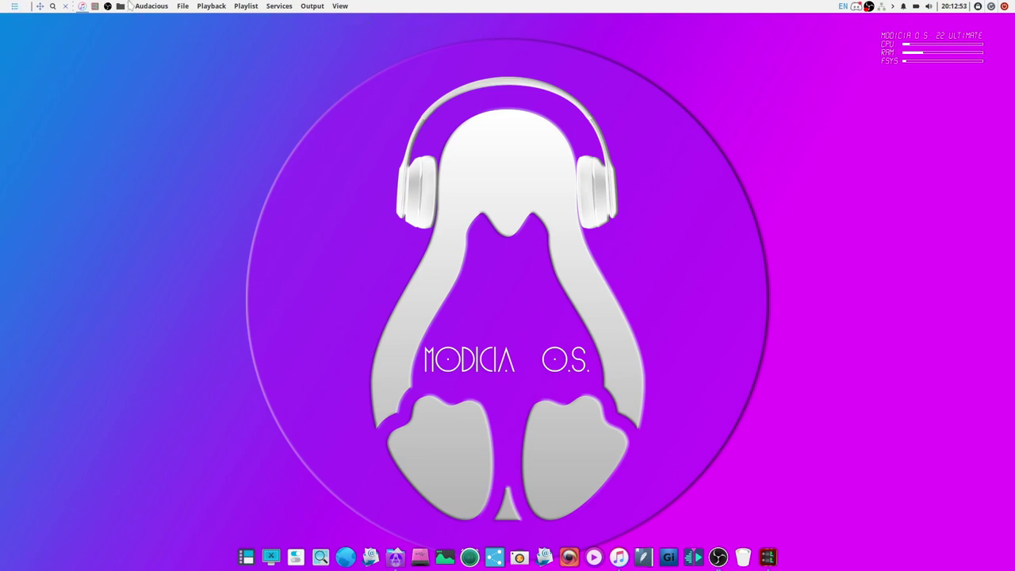
pyautogui.moveTo(253, 145)
pyautogui.mouseDown()
pyautogui.moveTo(284, 146)
pyautogui.moveTo(268, 145)
pyautogui.mouseUp()
# Browse the Whisker Menu's System category, then switch to the video category listing AnimaShooter, Avidemux, Blender and Kdenlive
pyautogui.click(15, 6)
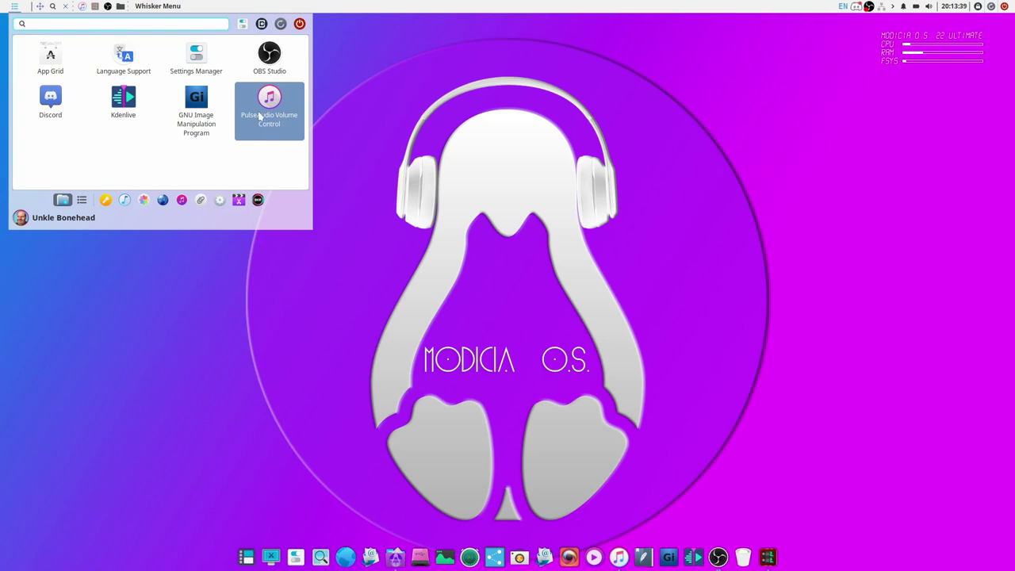
pyautogui.moveTo(182, 202)
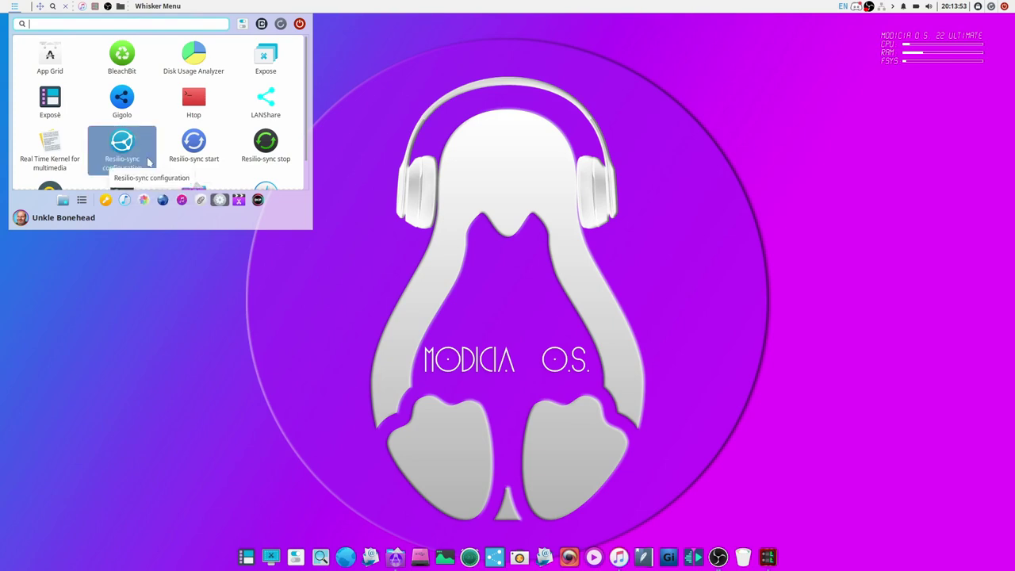
pyautogui.scroll(-1, 148, 158)
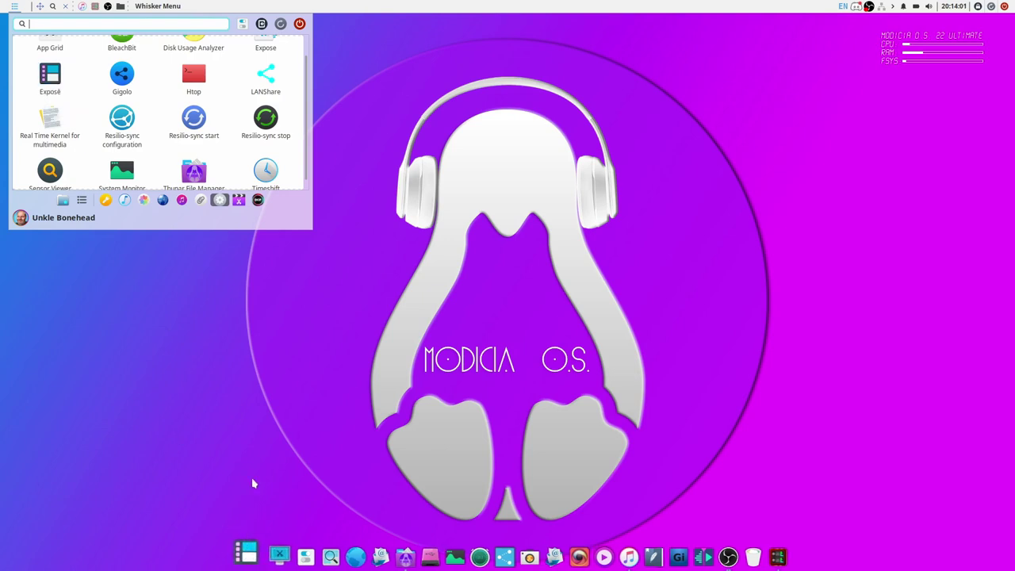
pyautogui.scroll(-1, 187, 167)
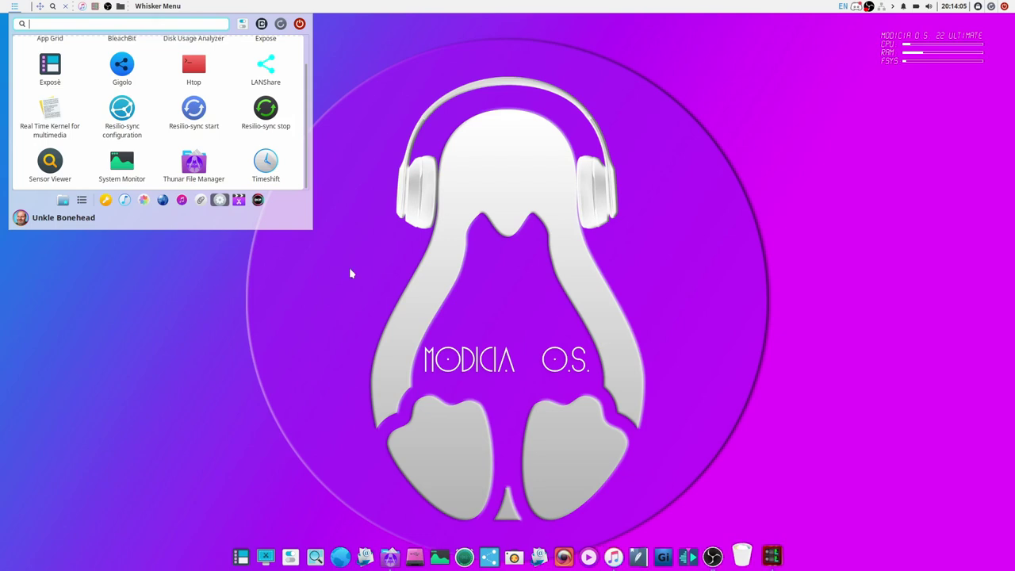
pyautogui.scroll(1, 134, 159)
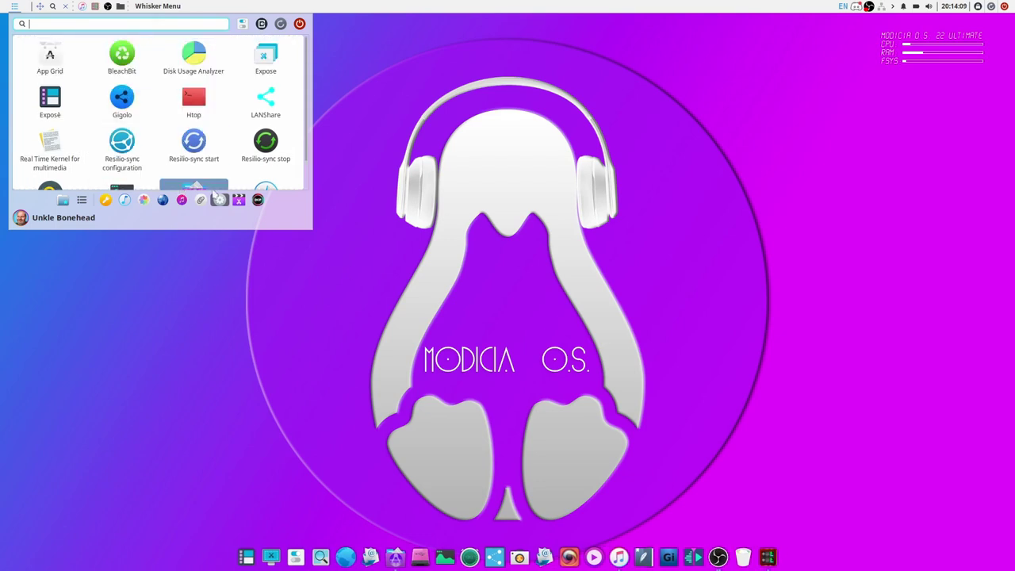
pyautogui.click(245, 202)
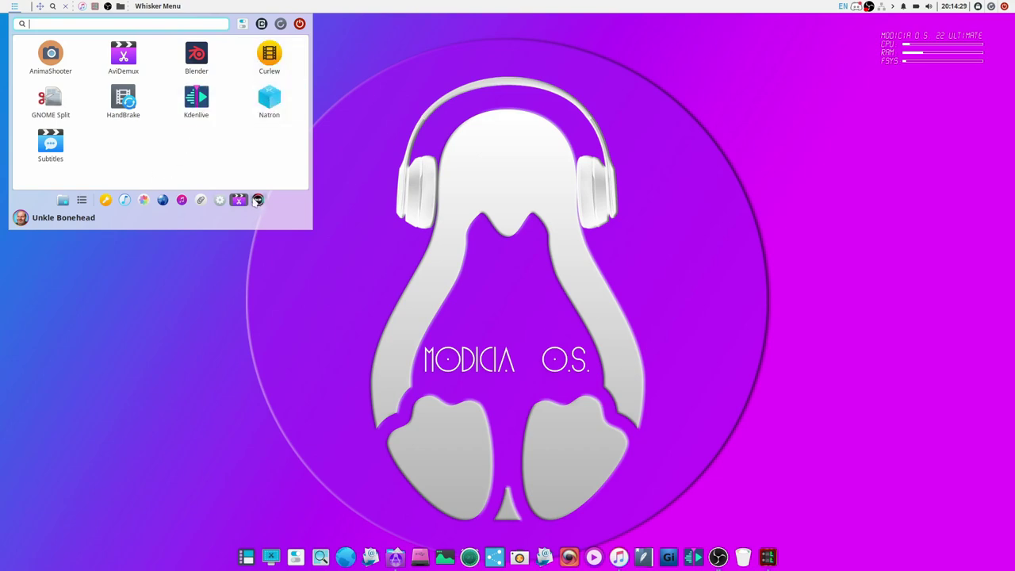
# View the DCP-o-matic 2 apps category, then dismiss the Whisker Menu by clicking the wallpaper
pyautogui.click(257, 200)
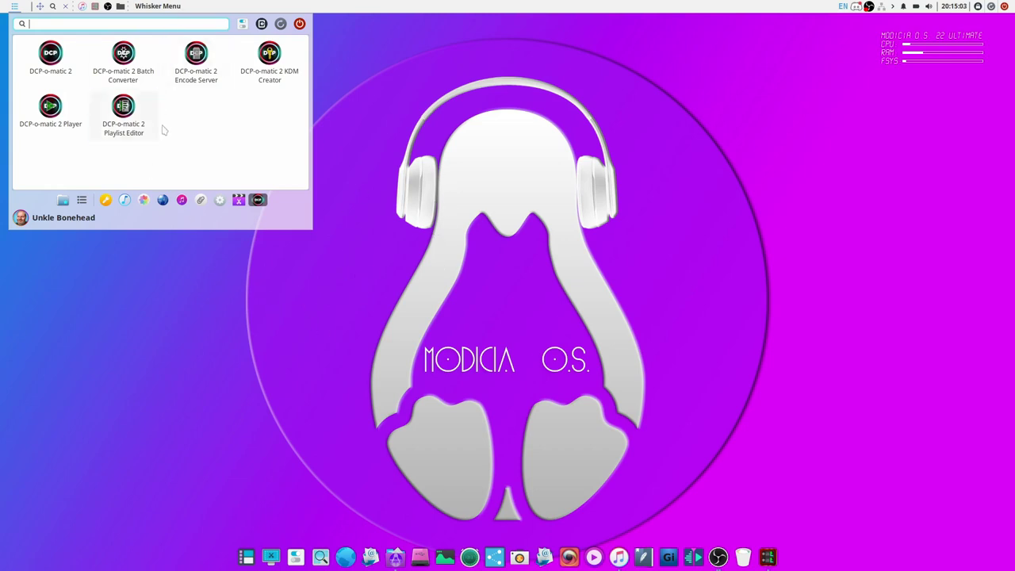
pyautogui.click(127, 331)
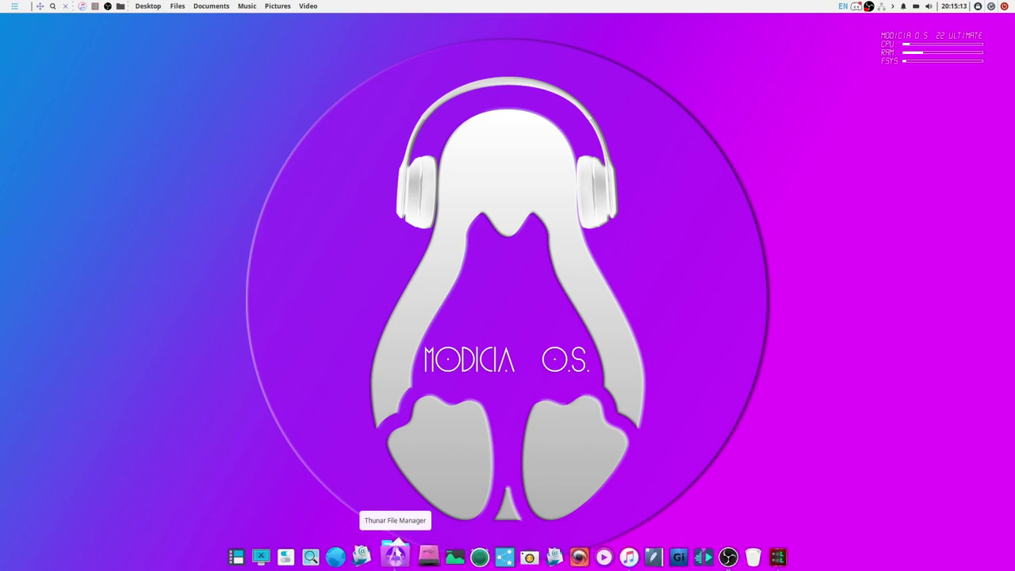
pyautogui.click(395, 561)
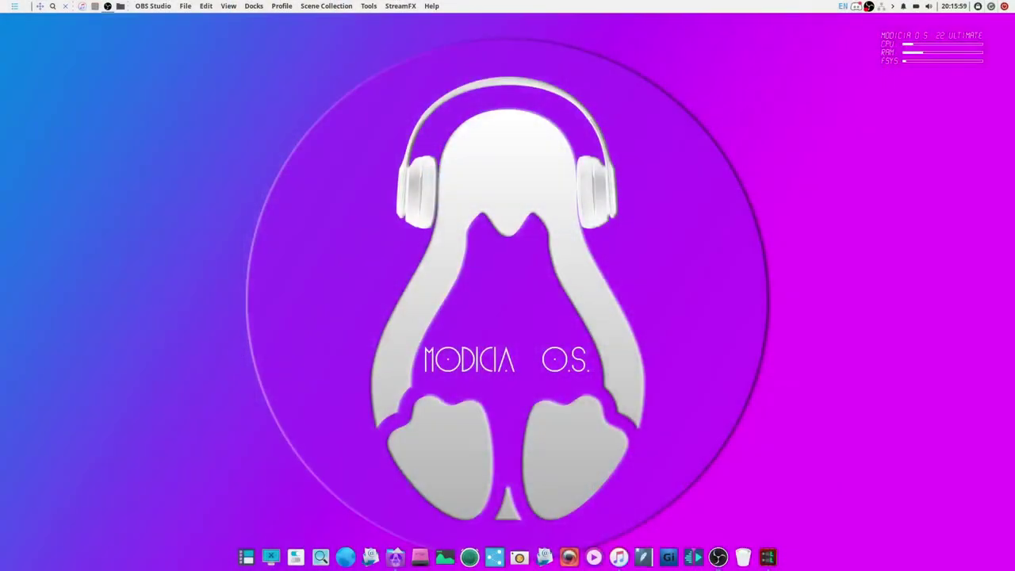
# Launch Thunar from the dock, centre its window and enlarge it to show the Pictures folder
pyautogui.click(392, 559)
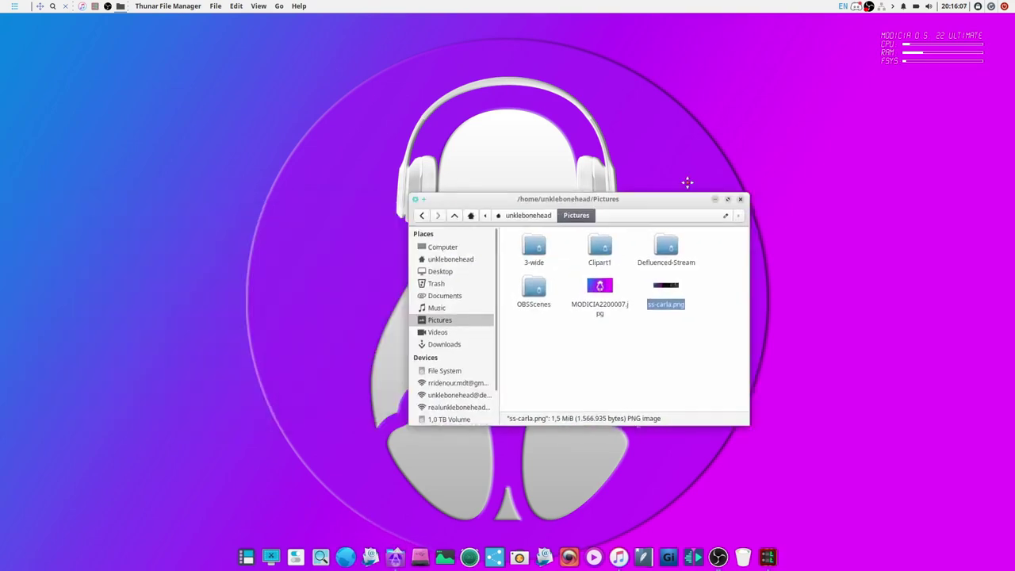
pyautogui.moveTo(699, 190); pyautogui.dragTo(532, 171)
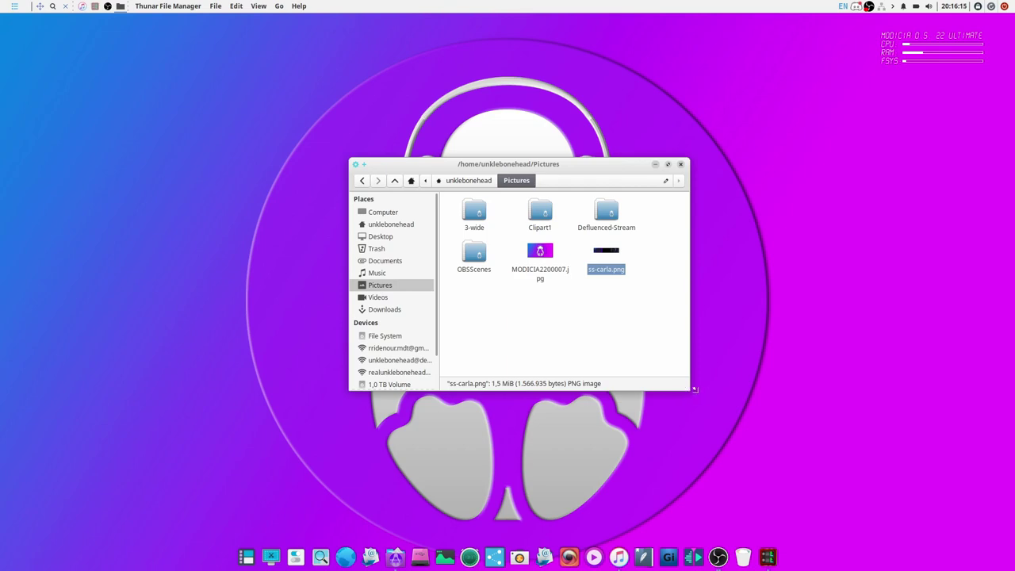
pyautogui.moveTo(694, 390); pyautogui.dragTo(997, 492)
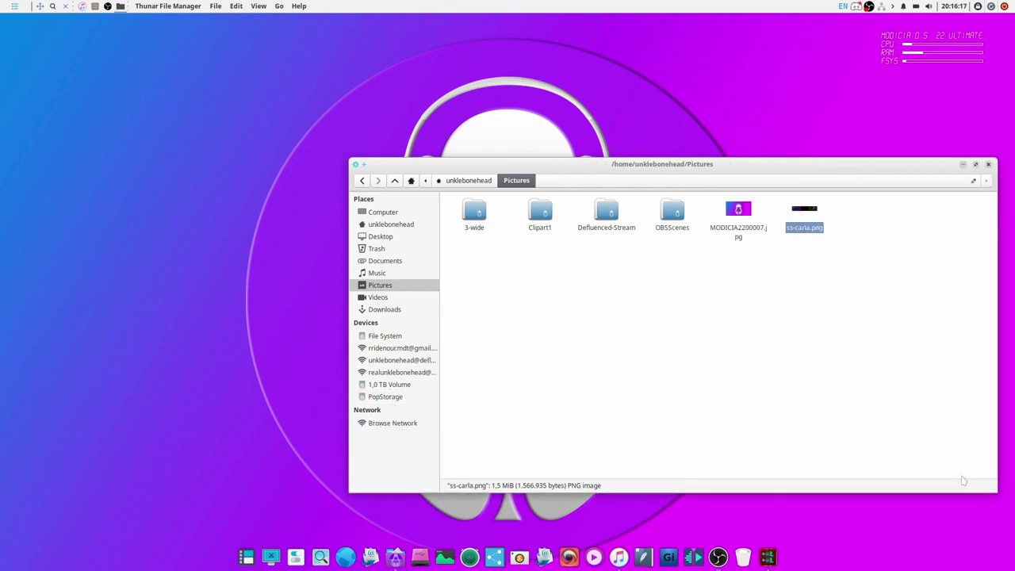
# Visit the Nextcloud webdav, both Google Drive accounts, 1,0 TB Volume and PopStorage, then return home
pyautogui.click(397, 361)
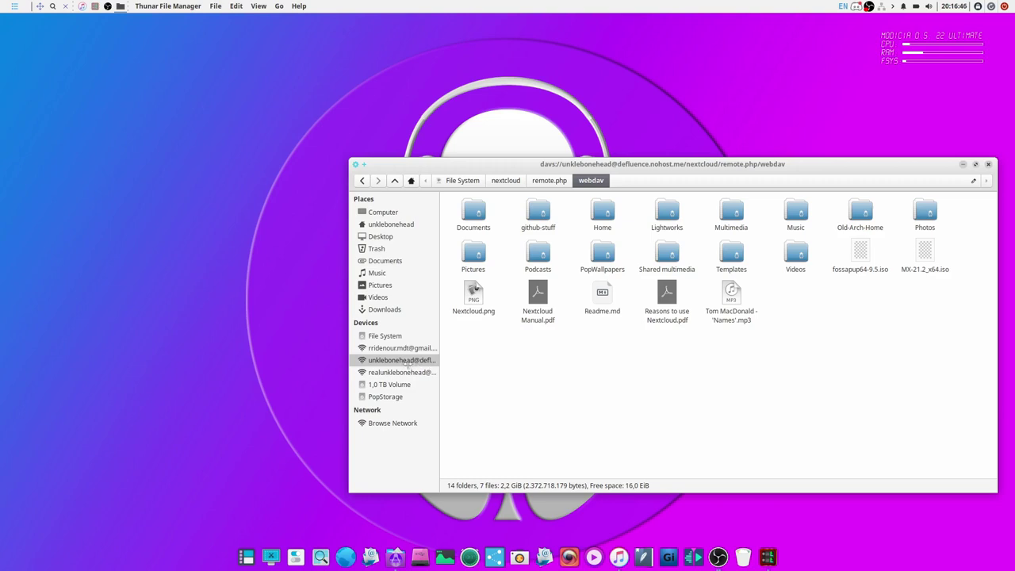
pyautogui.click(410, 352)
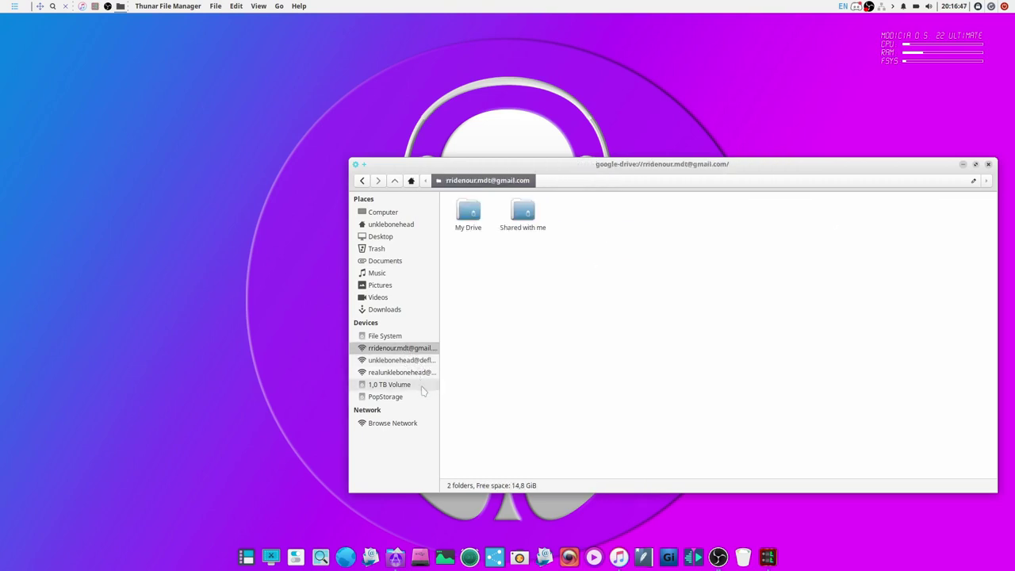
pyautogui.click(412, 373)
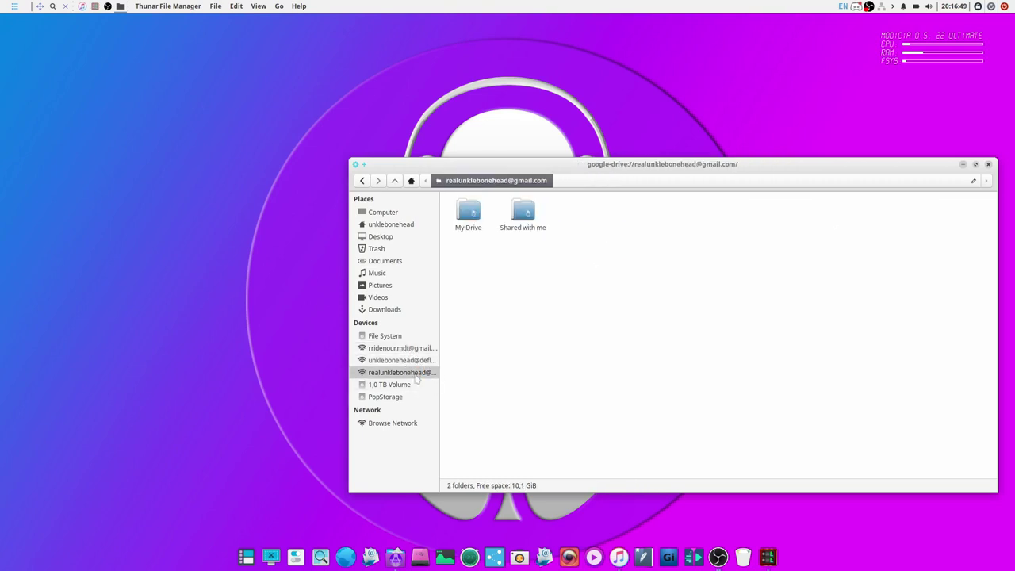
pyautogui.click(403, 386)
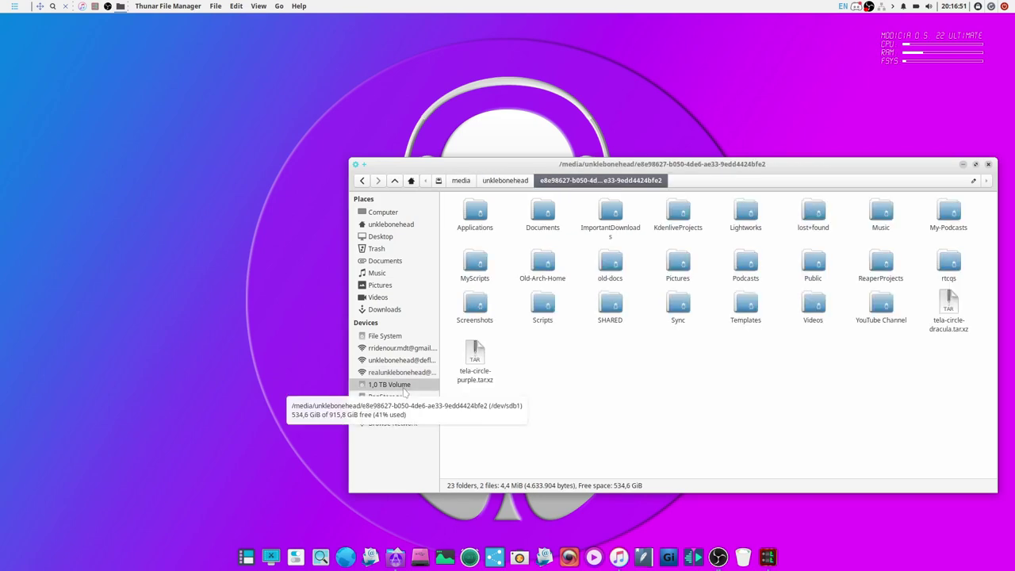
pyautogui.click(394, 399)
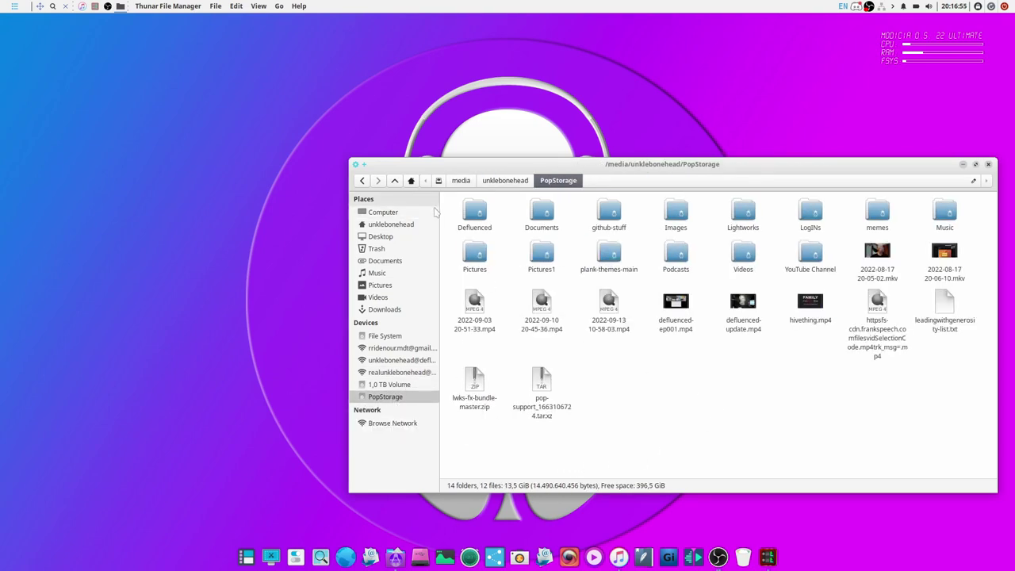
pyautogui.click(392, 226)
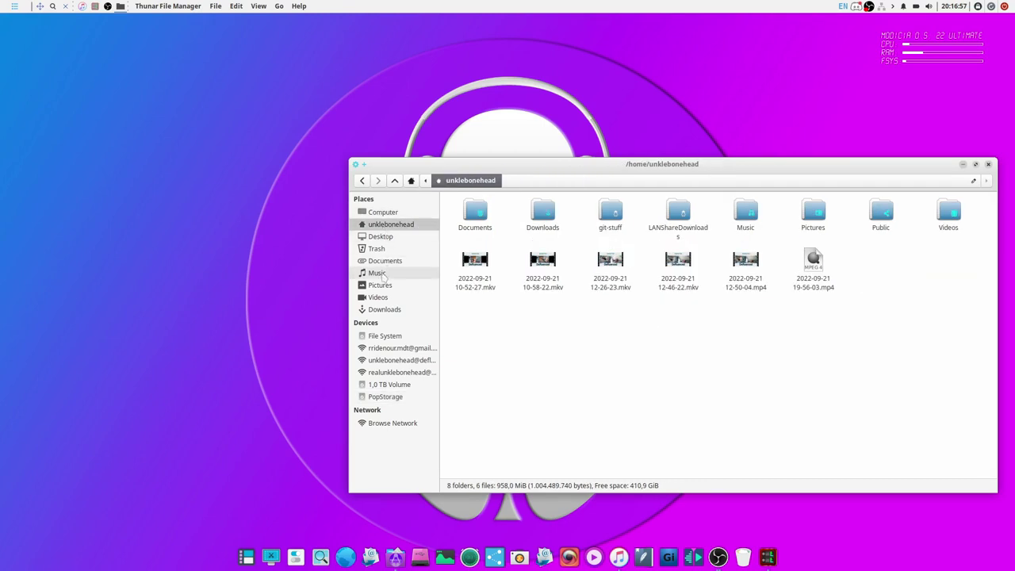